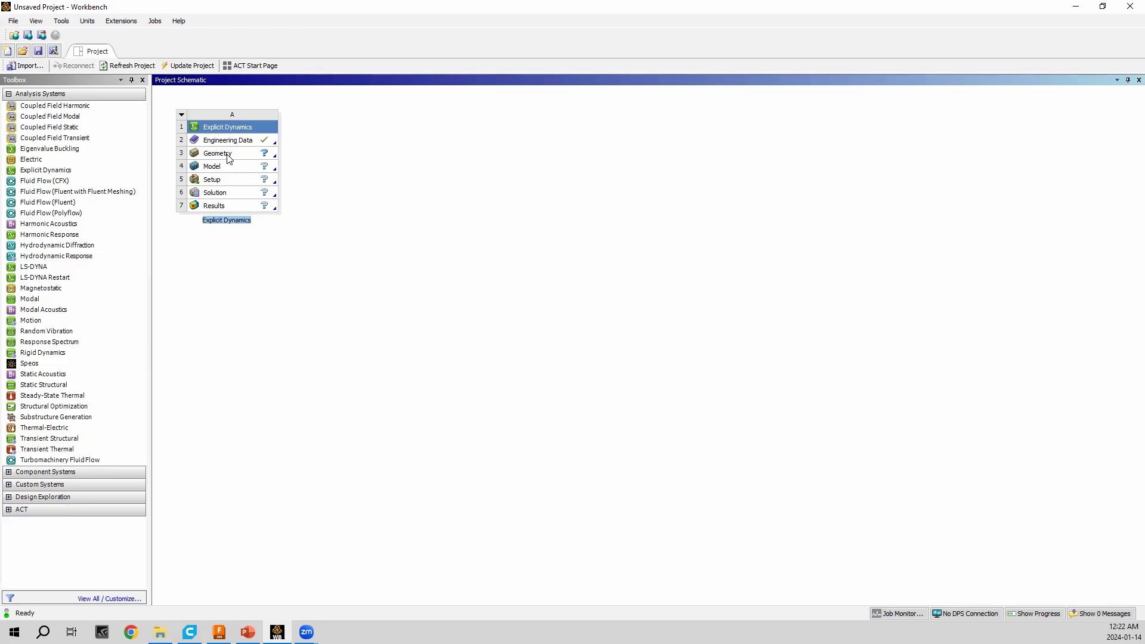
# Add Aluminum Alloy from the General Materials library to the Explicit Dynamics system's engineering data.
pyautogui.doubleClick(227, 142)
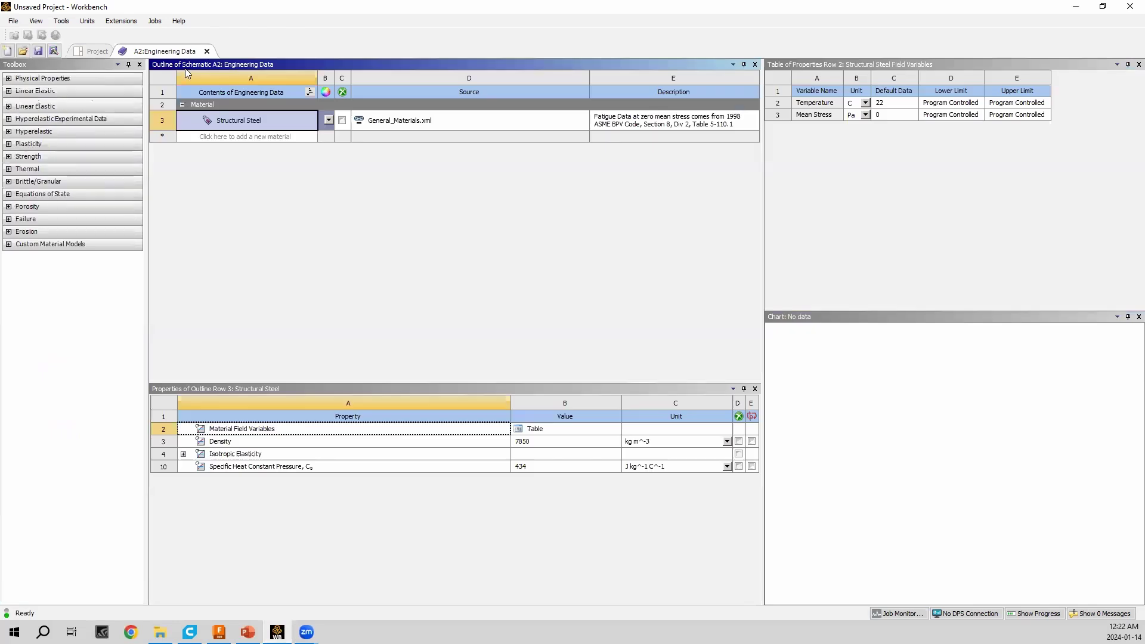
pyautogui.click(96, 52)
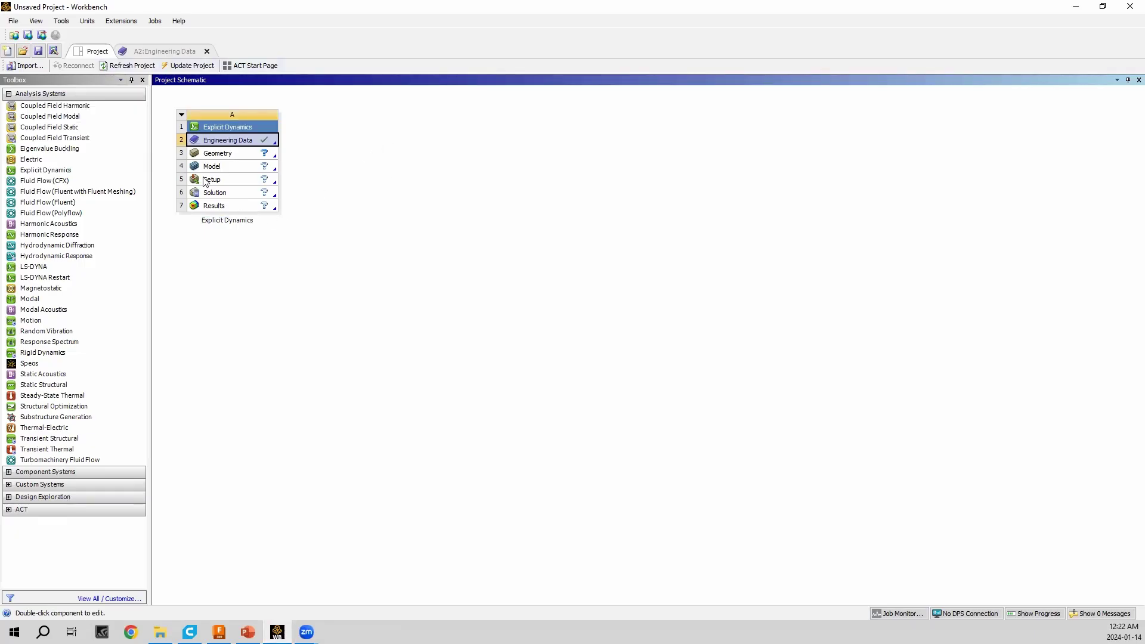
pyautogui.click(160, 52)
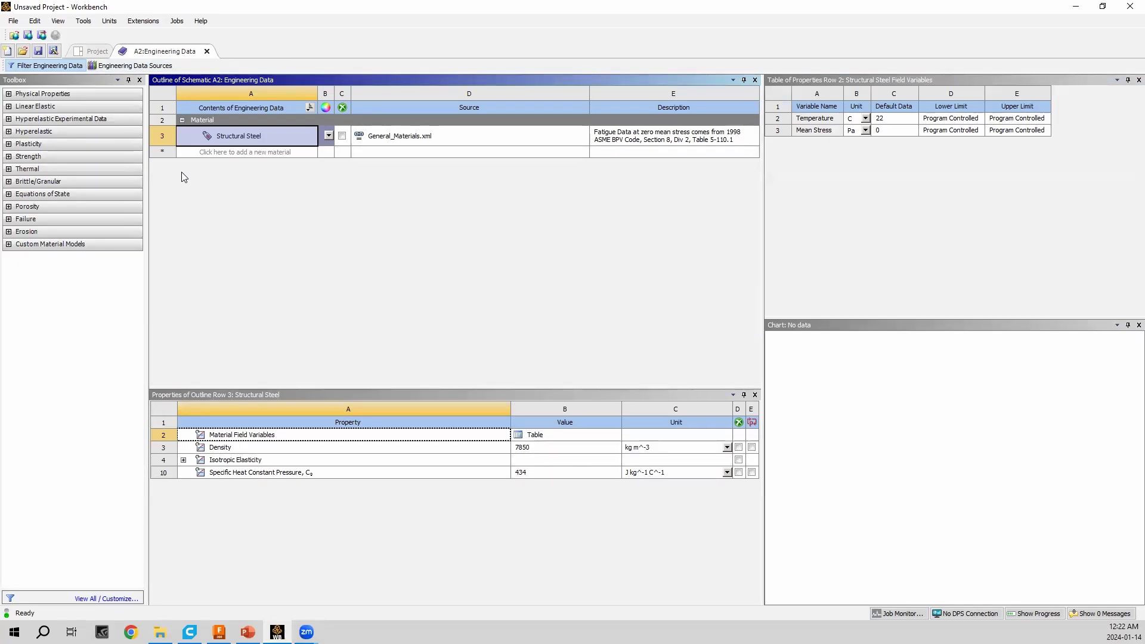
pyautogui.click(117, 66)
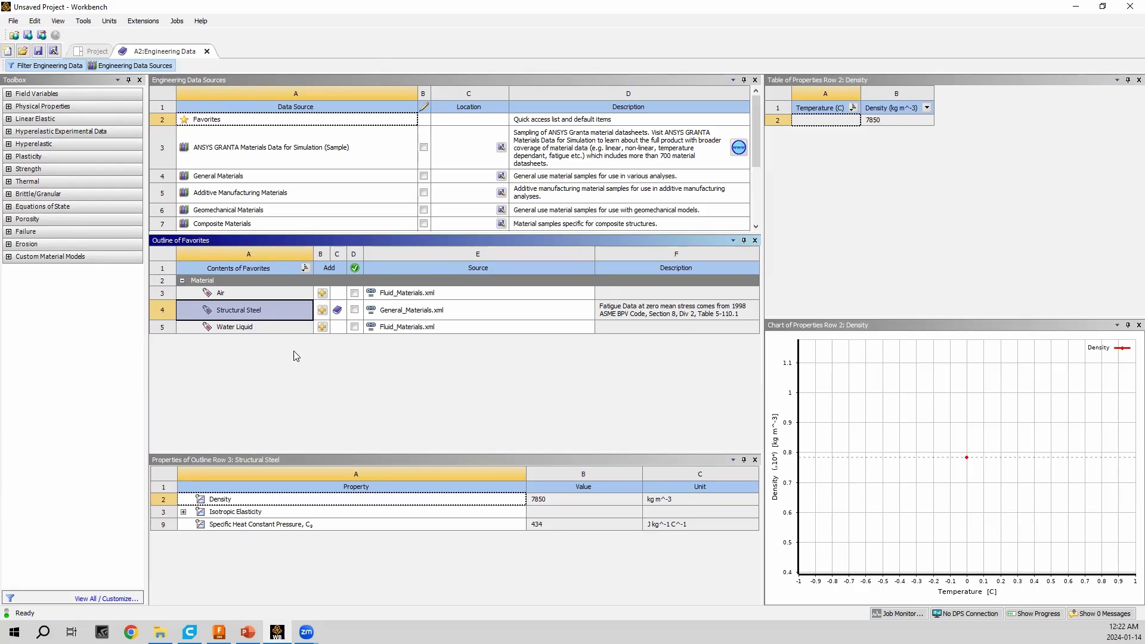
pyautogui.click(232, 179)
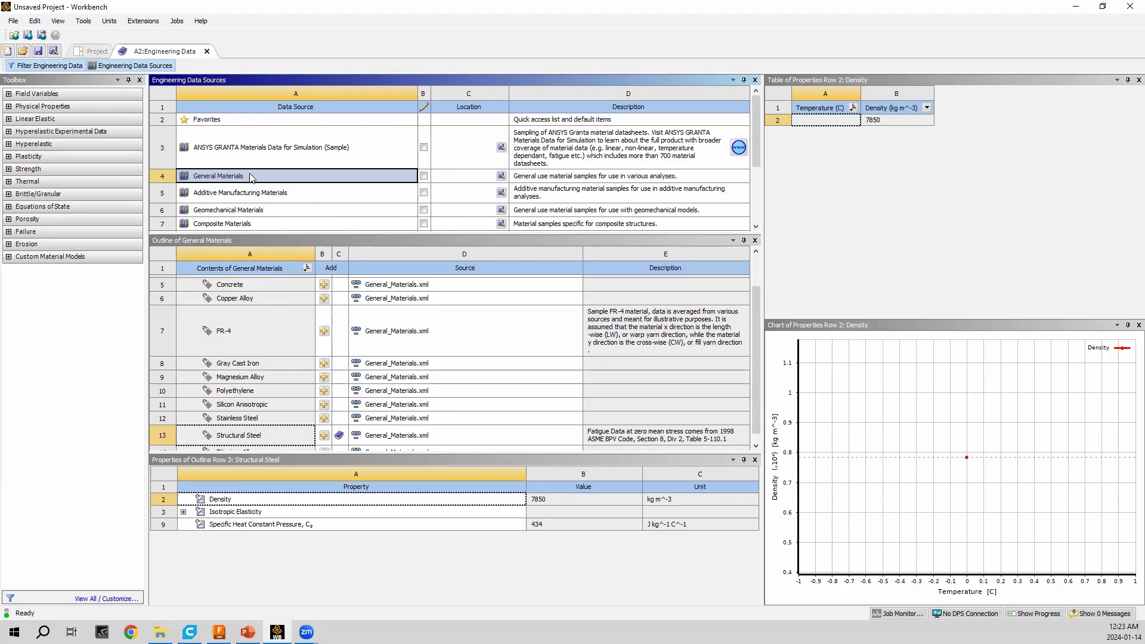
pyautogui.scroll(-1, 264, 377)
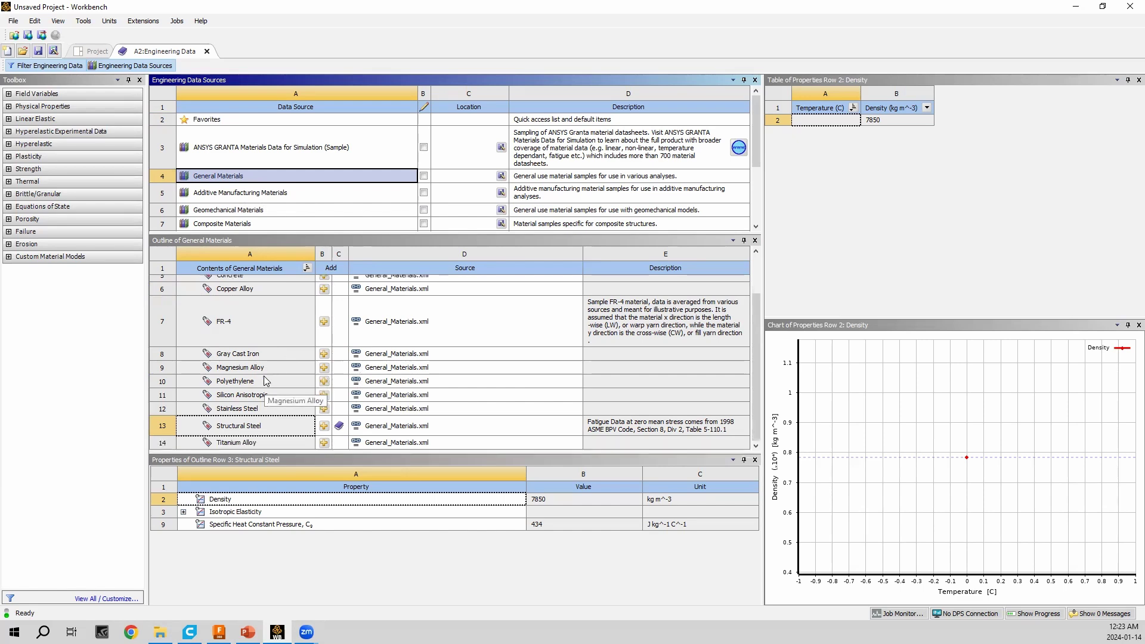
pyautogui.scroll(3, 264, 376)
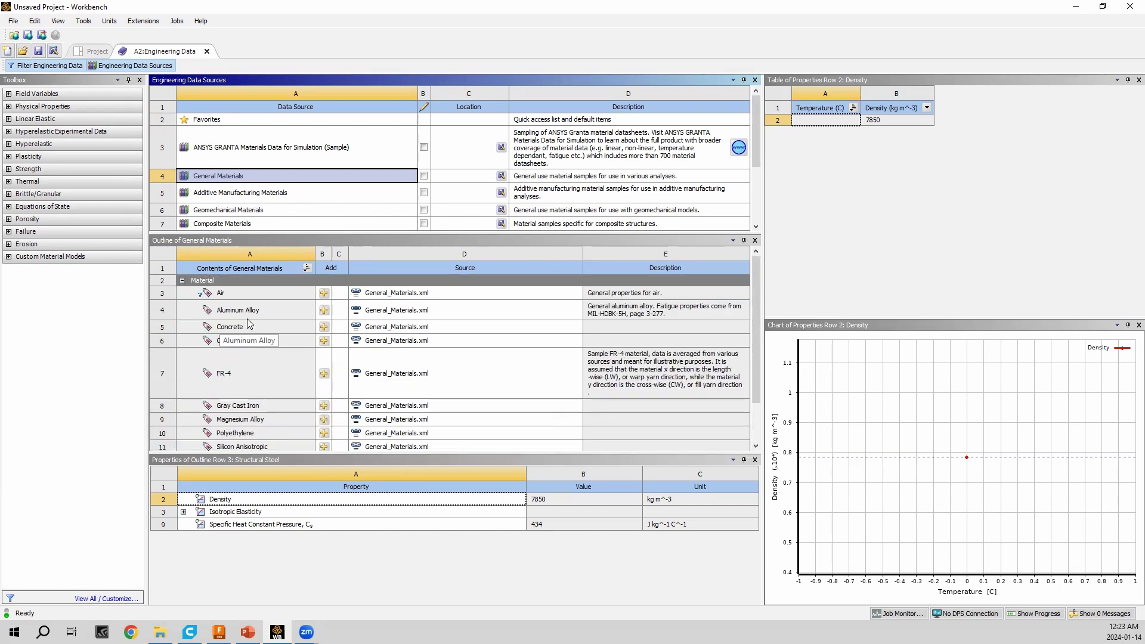
pyautogui.click(324, 311)
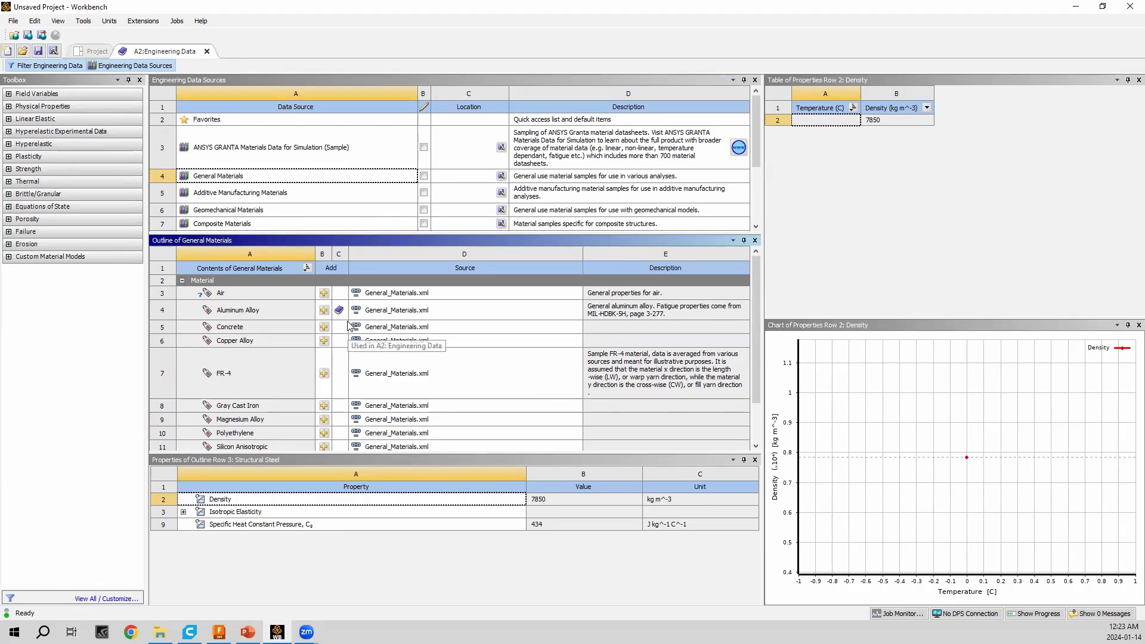
pyautogui.scroll(-2, 349, 325)
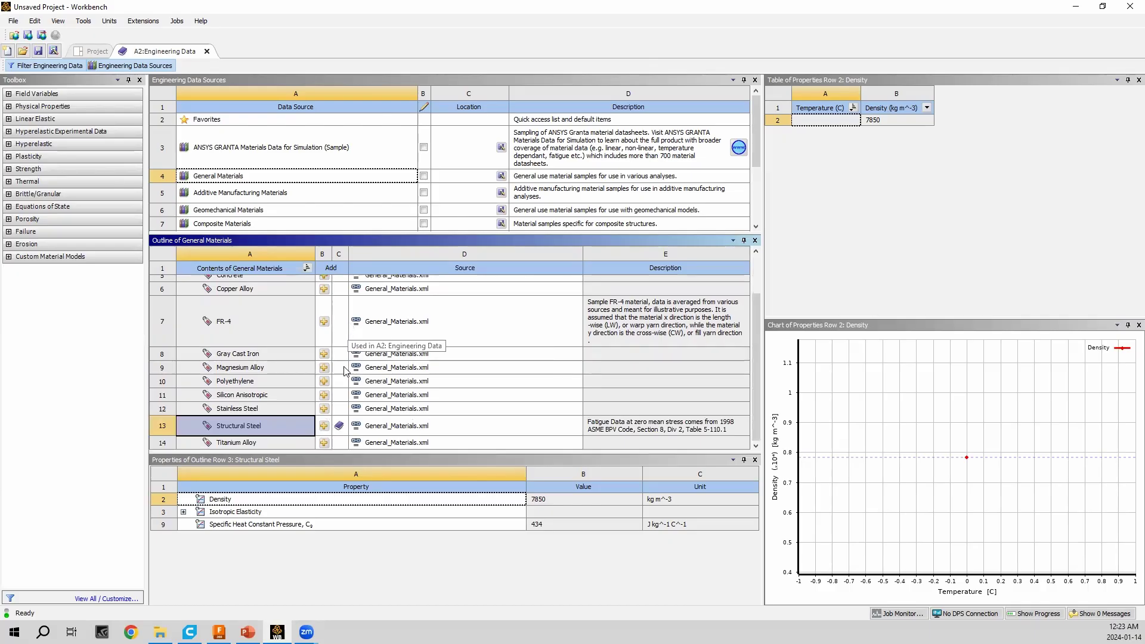
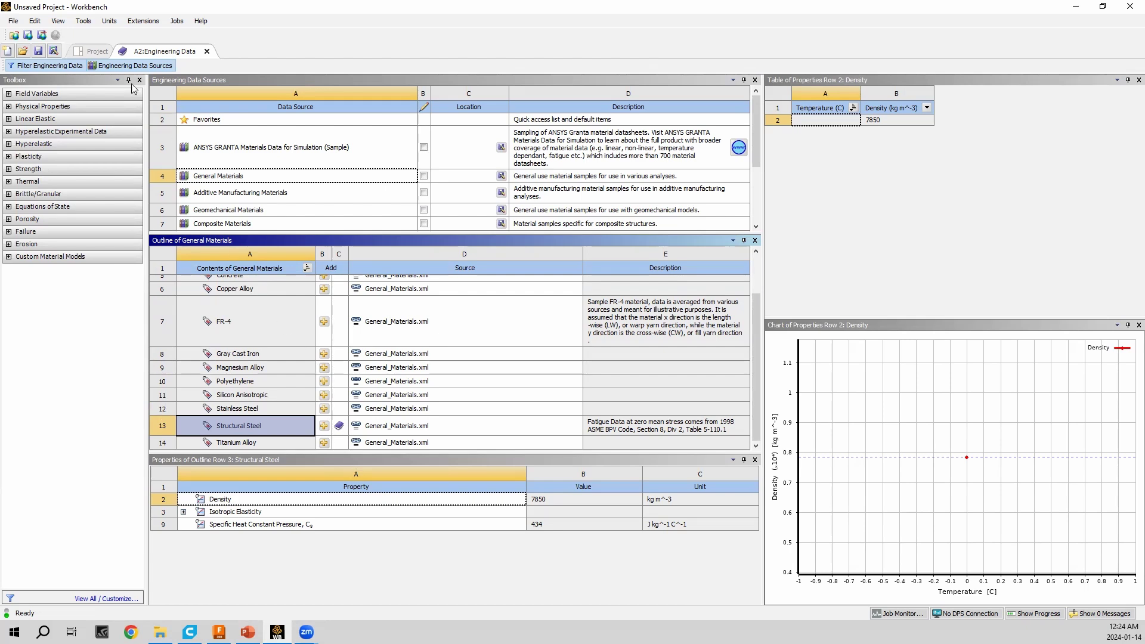
# Return to the project schematic and import Car_Crash_ANSYS.scdoc from the Desktop as the Explicit Dynamics geometry.
pyautogui.click(92, 51)
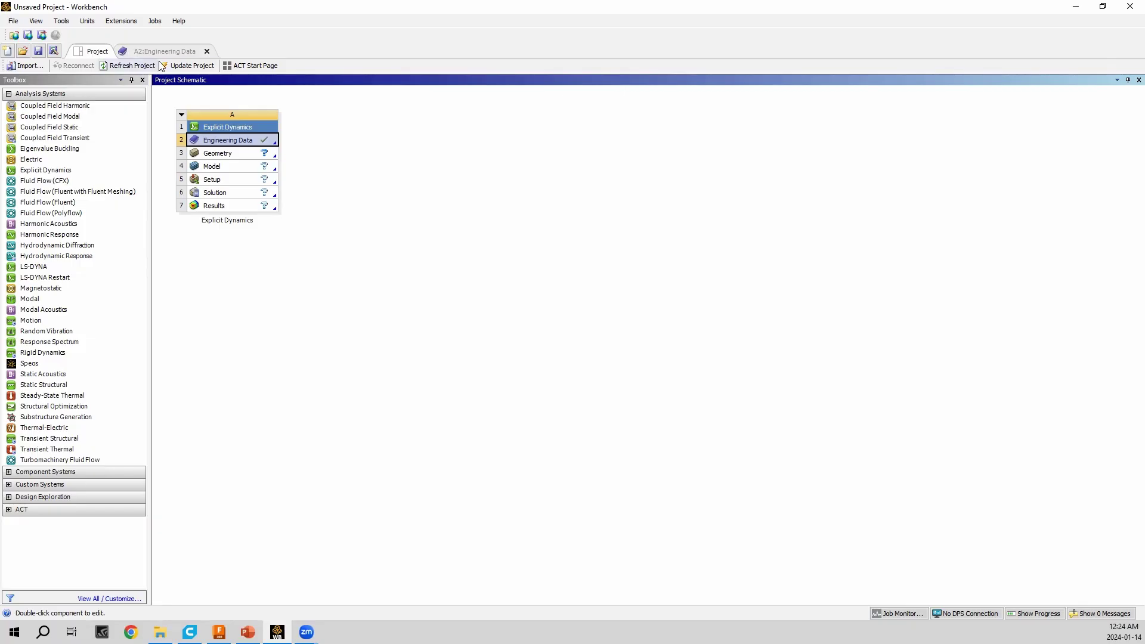
pyautogui.click(226, 156)
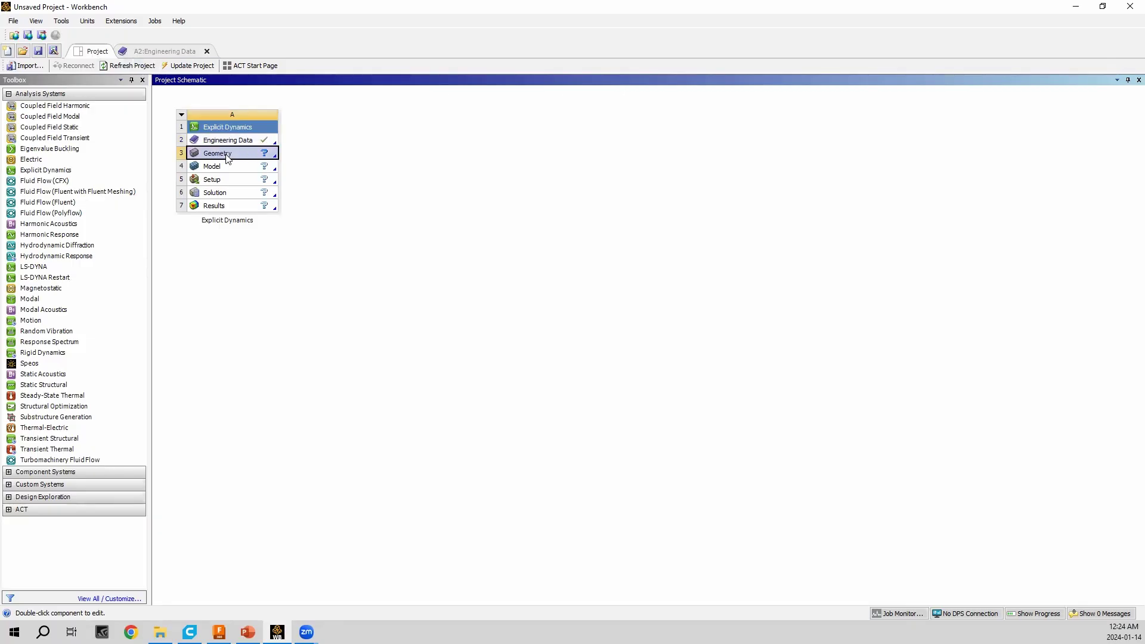
pyautogui.rightClick(227, 156)
pyautogui.moveTo(283, 205)
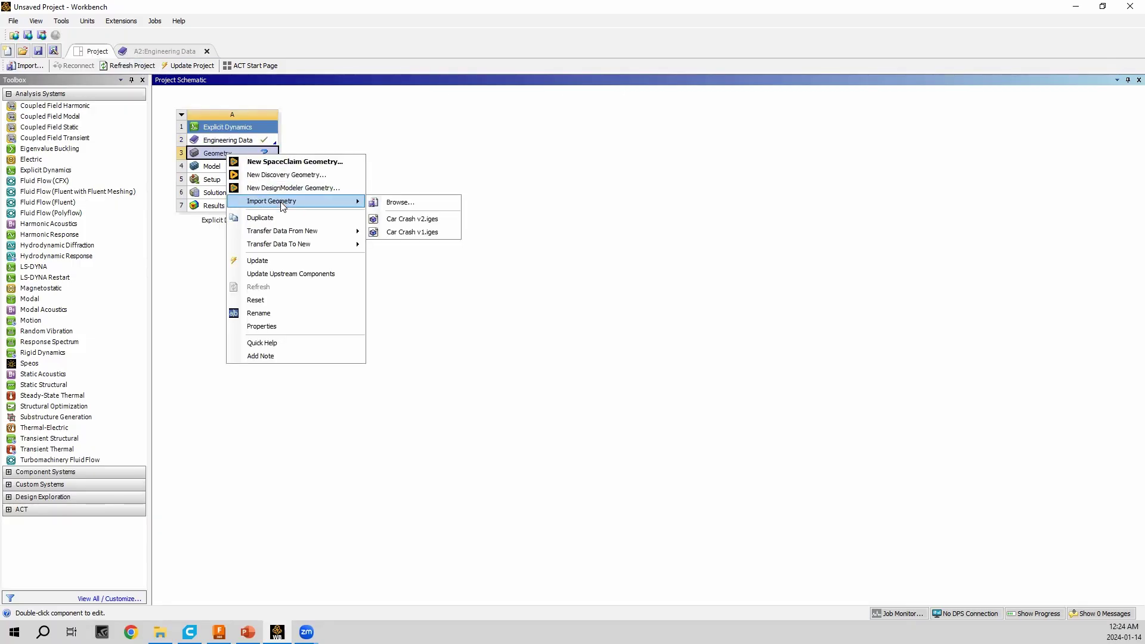
pyautogui.click(375, 199)
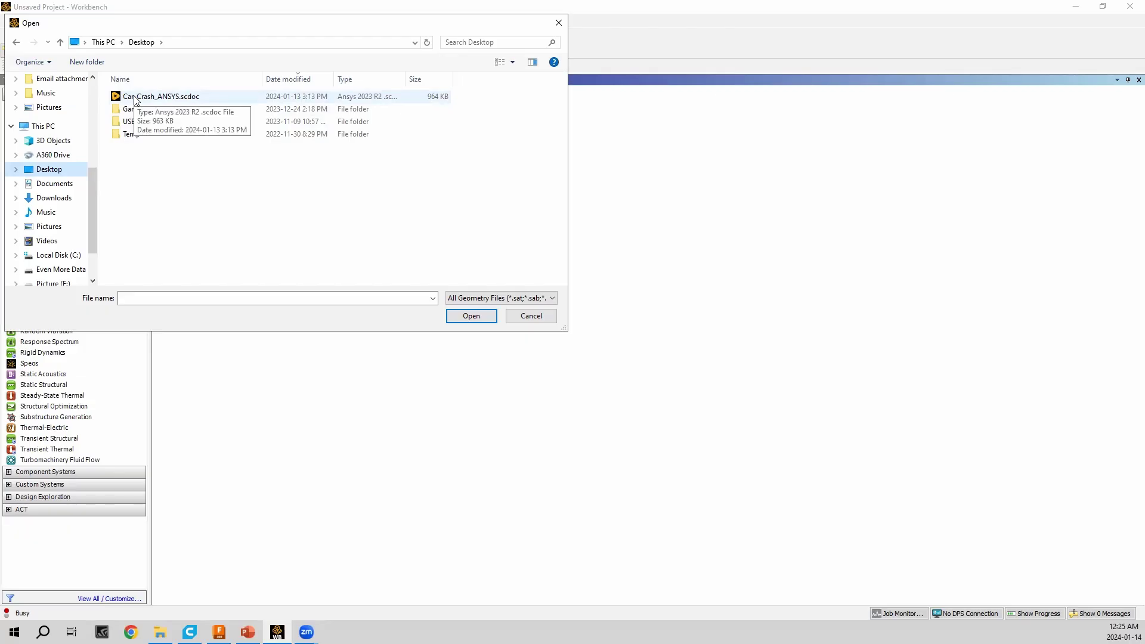
pyautogui.click(135, 97)
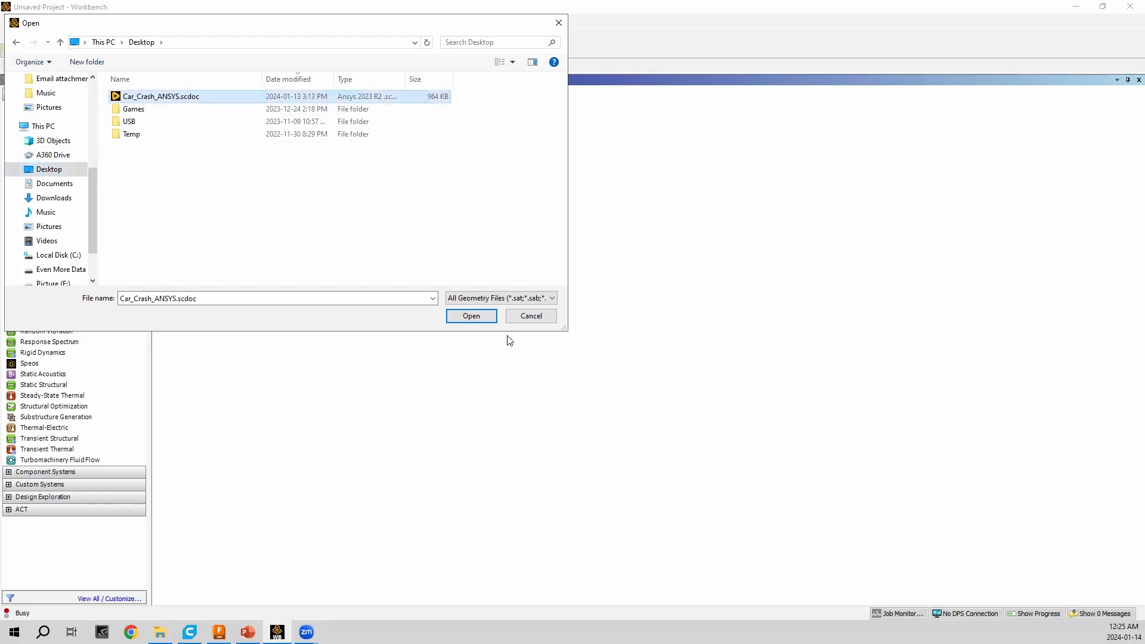
pyautogui.click(481, 318)
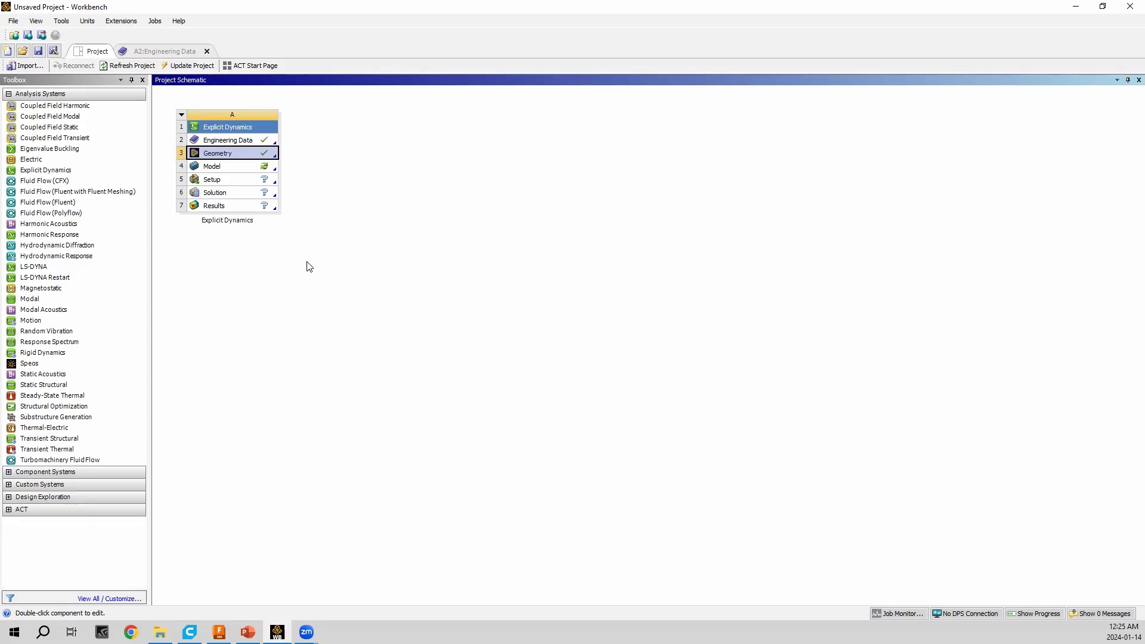
# Open the imported geometry in SpaceClaim and inspect Component1, Component2 and the surface body inside each.
pyautogui.doubleClick(240, 157)
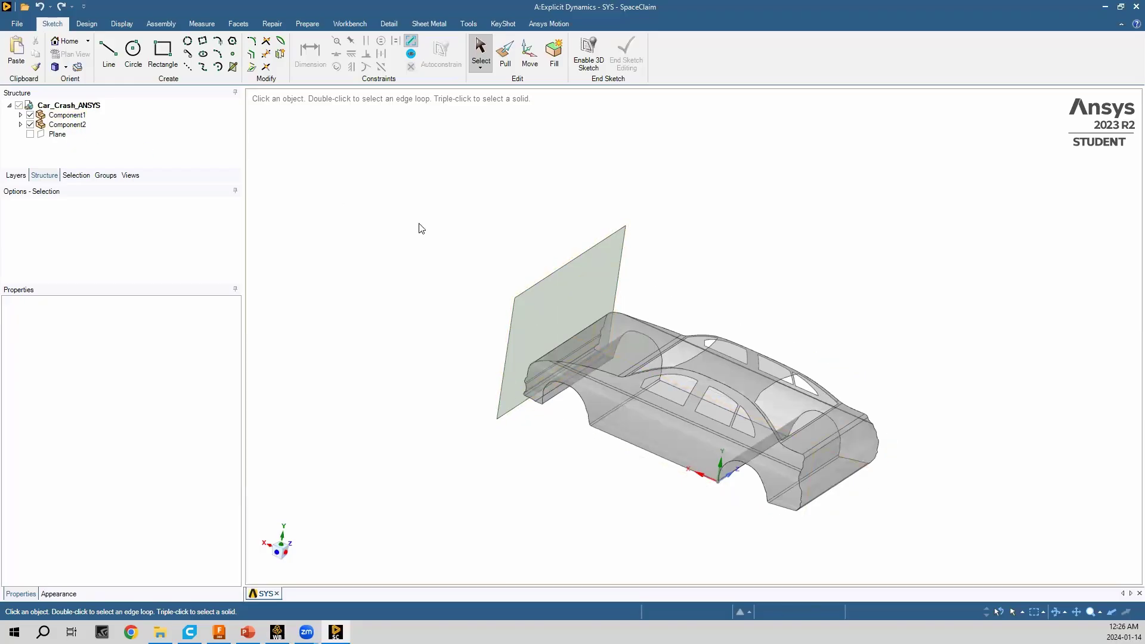
pyautogui.click(75, 115)
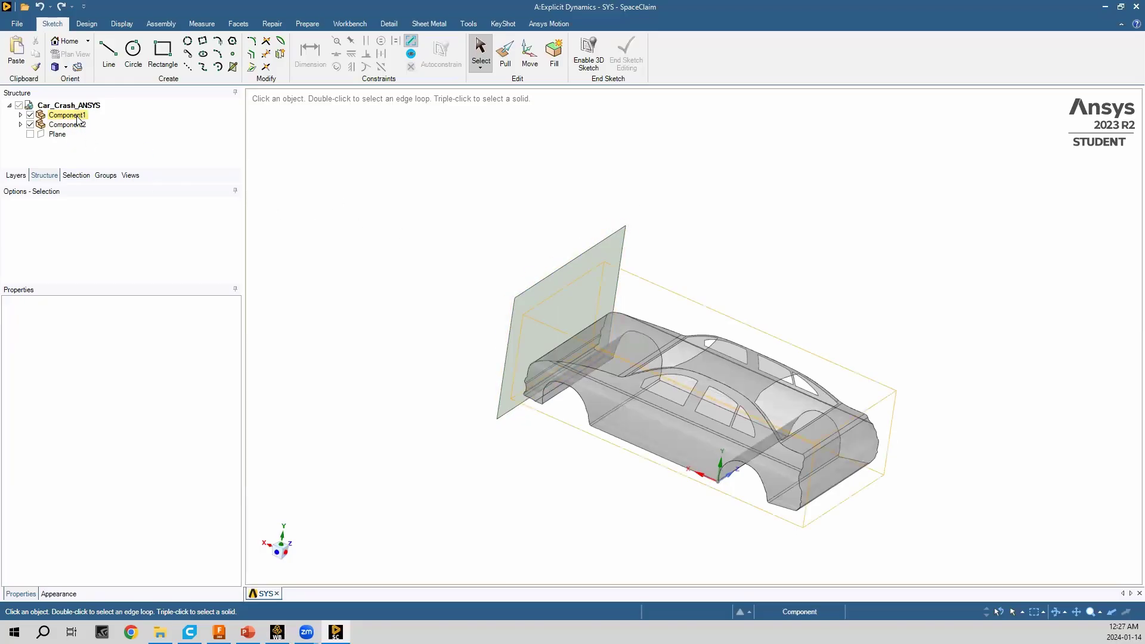
pyautogui.click(76, 117)
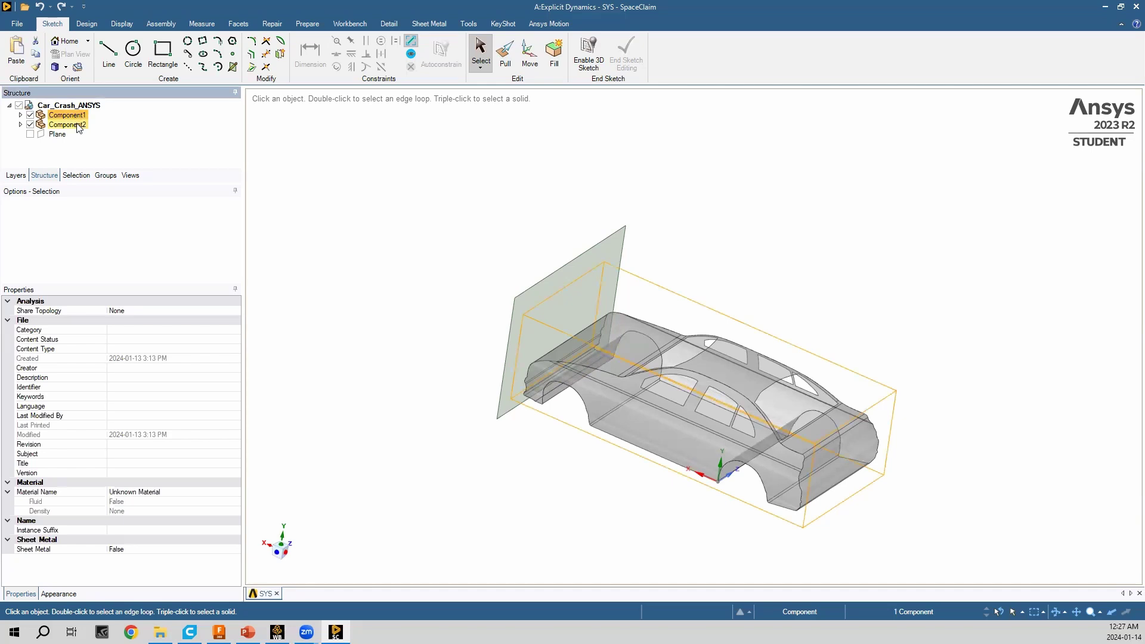
pyautogui.click(78, 128)
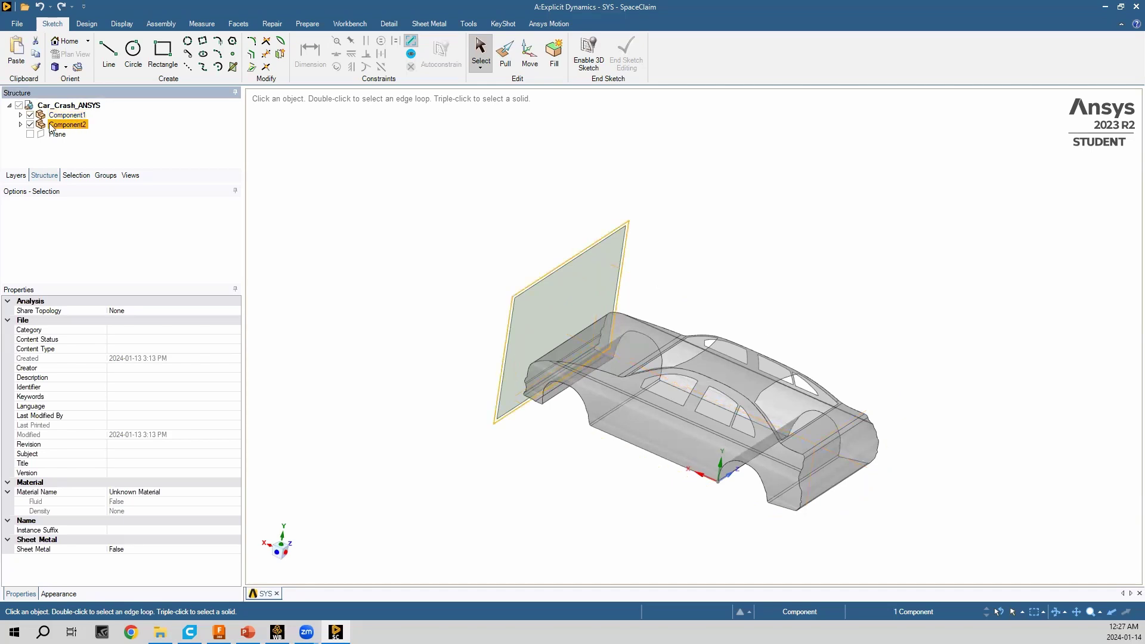
pyautogui.click(20, 114)
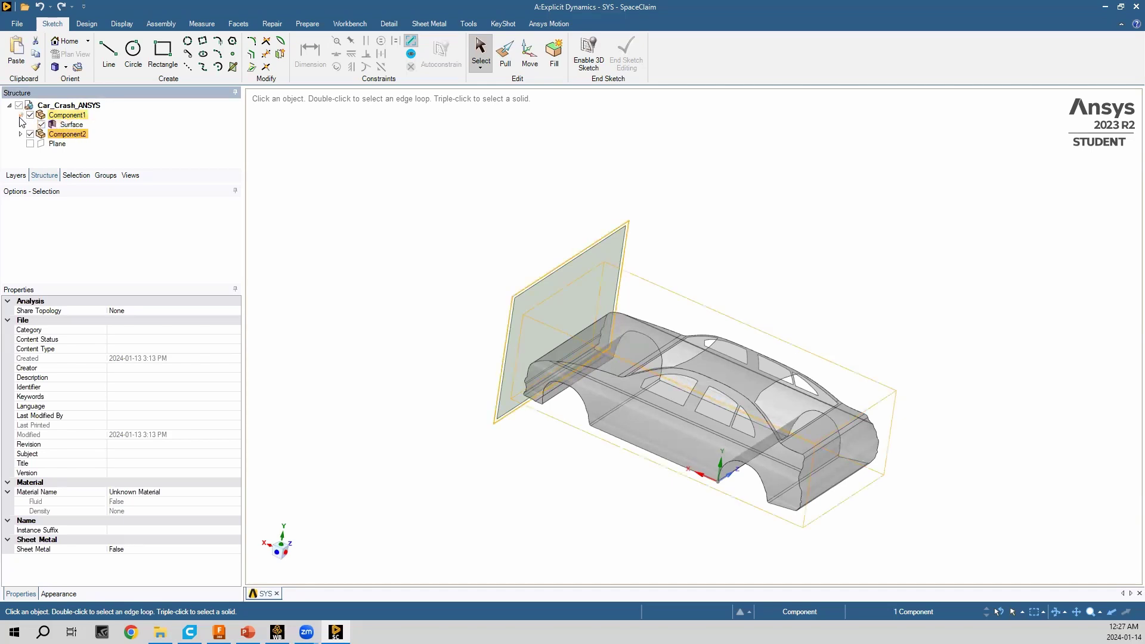
pyautogui.click(21, 134)
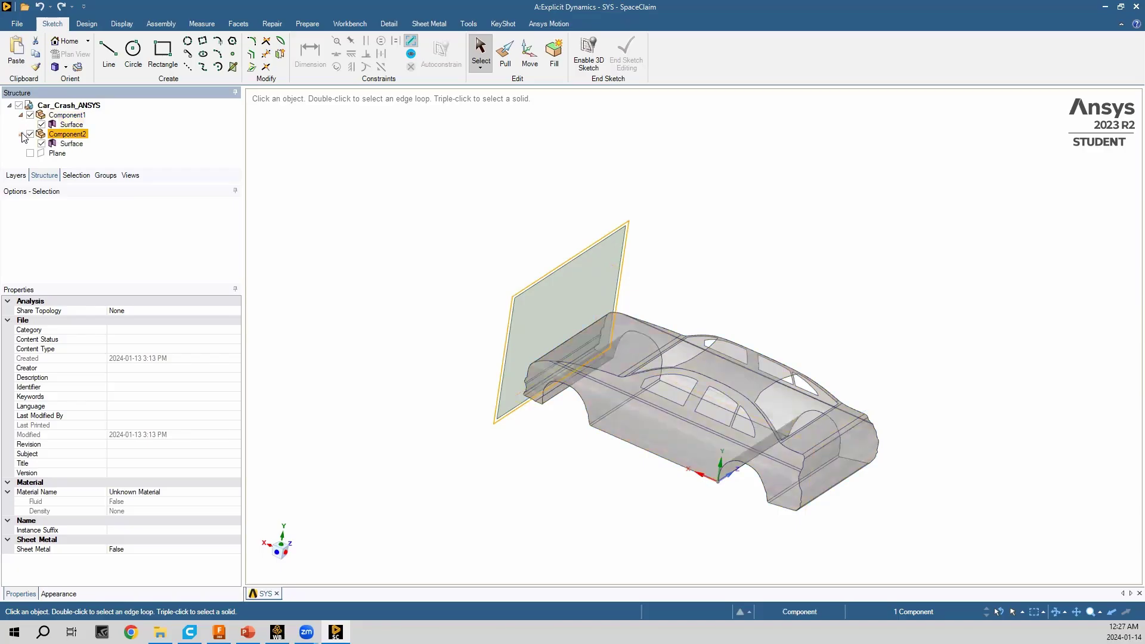
pyautogui.click(71, 143)
pyautogui.click(70, 126)
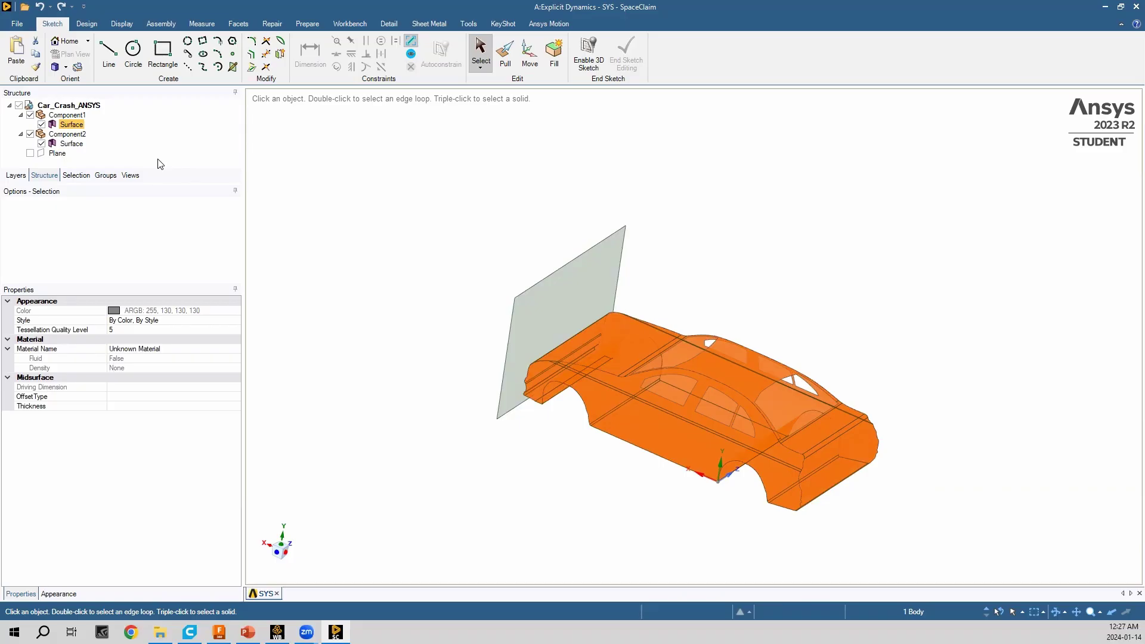
# Examine the spacing between the car body and the wall in a side view and at an angle, and close SpaceClaim.
pyautogui.click(278, 555)
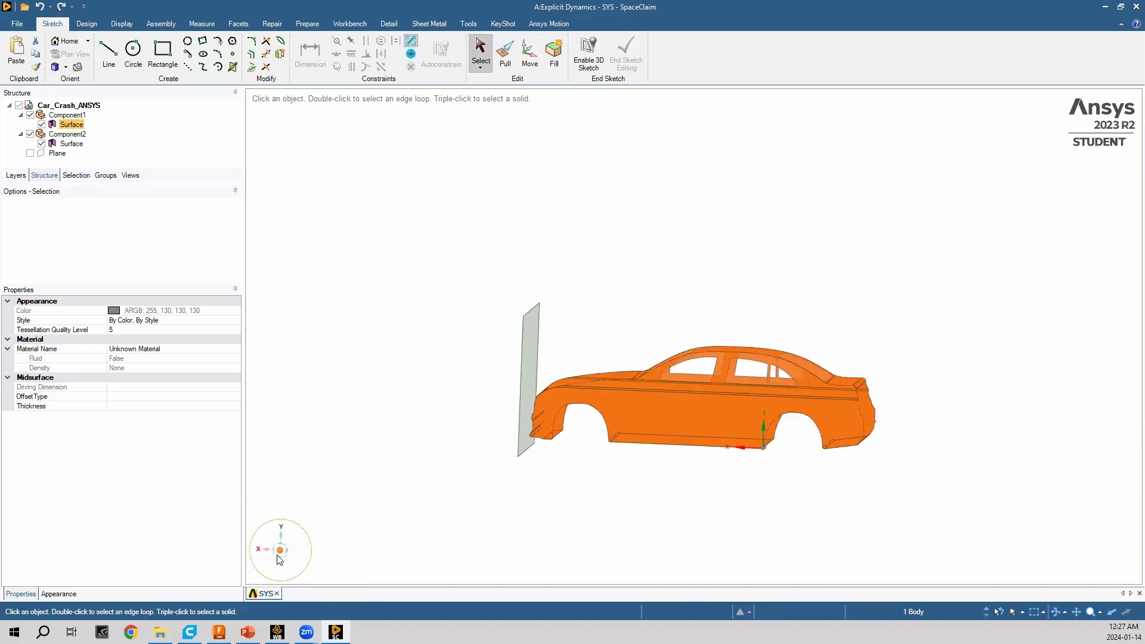
pyautogui.click(527, 355)
pyautogui.scroll(3, 529, 356)
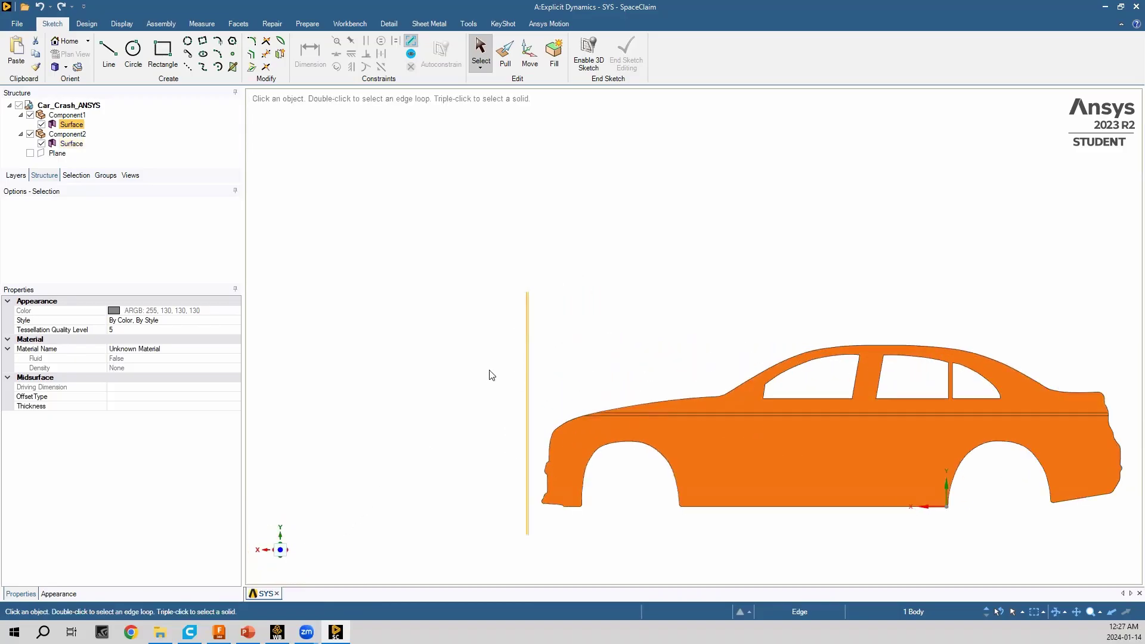
pyautogui.click(540, 366)
pyautogui.scroll(-3, 431, 409)
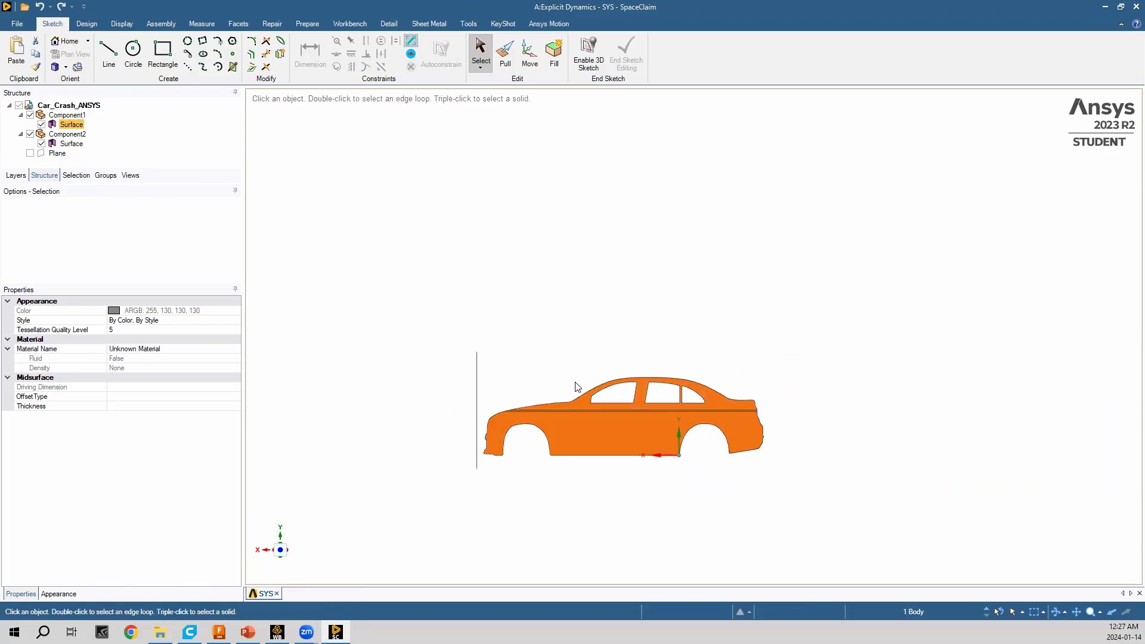
pyautogui.scroll(-1, 569, 378)
pyautogui.moveTo(569, 377); pyautogui.dragTo(633, 391, button='middle')
pyautogui.scroll(3, 634, 391)
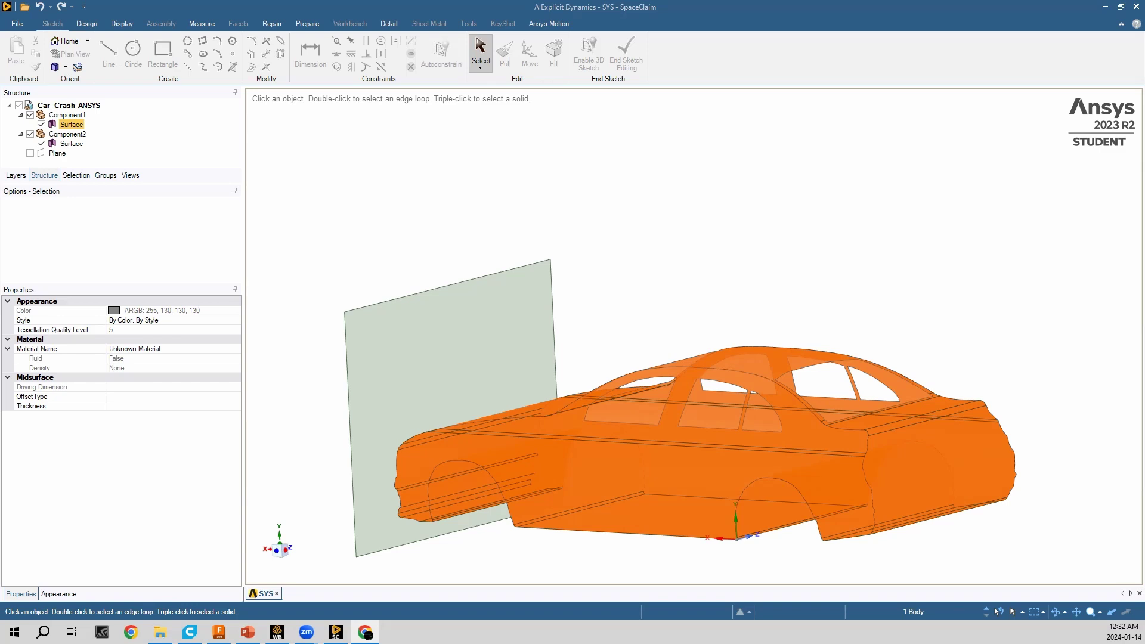
pyautogui.click(1128, 16)
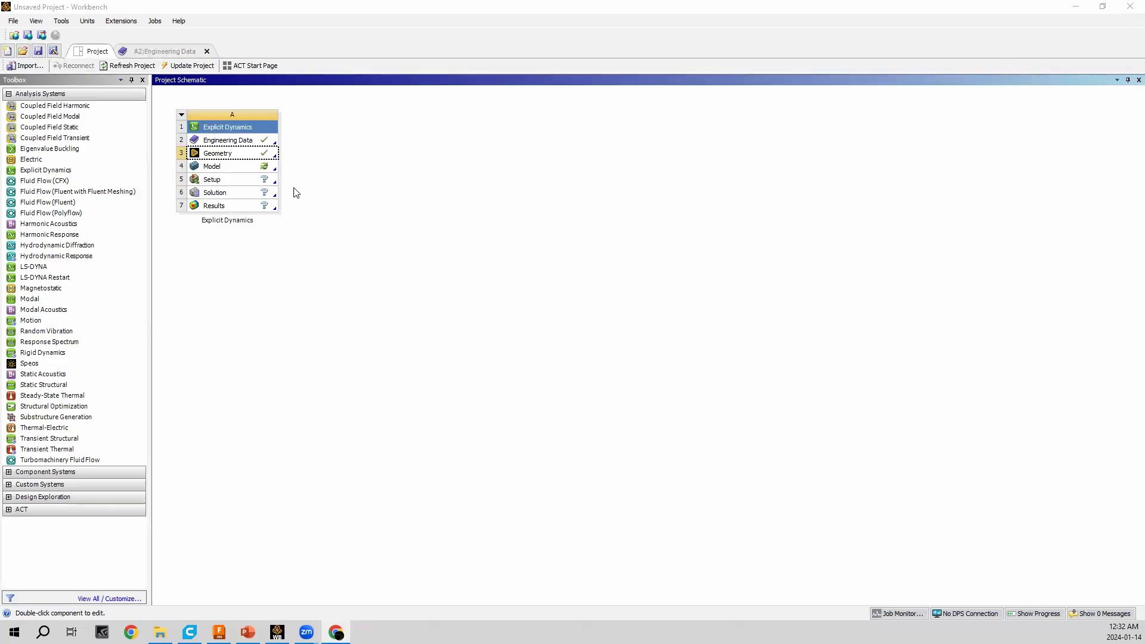
# Open the model in Mechanical and set the thickness of the car body surface, Component1\Surface, to 0.005 m.
pyautogui.doubleClick(244, 174)
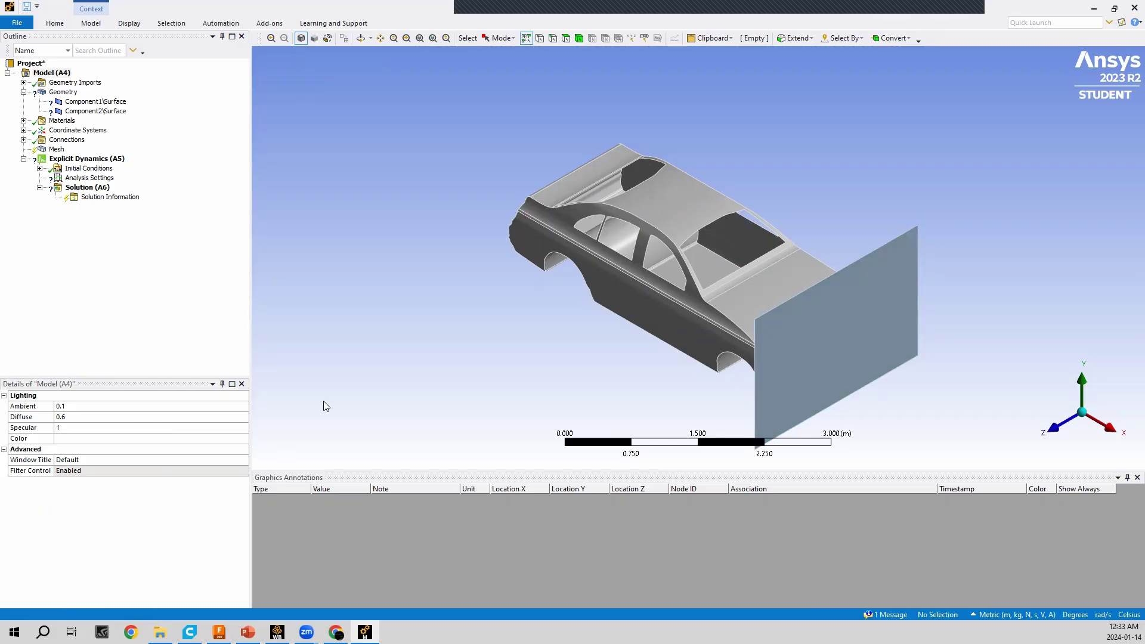
pyautogui.click(83, 103)
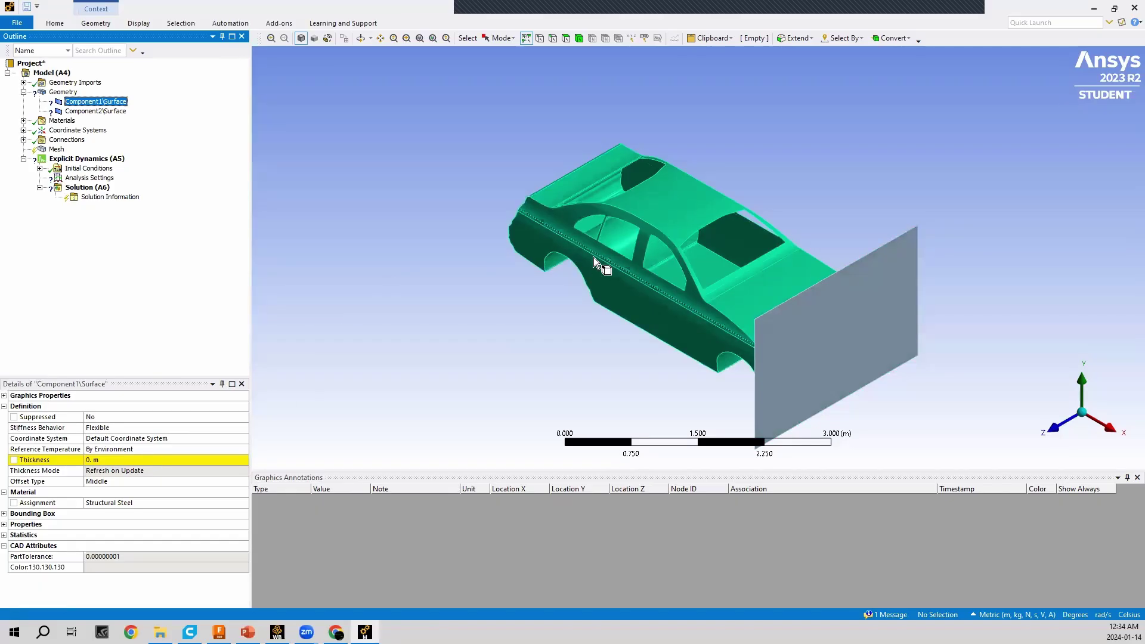
pyautogui.click(111, 459)
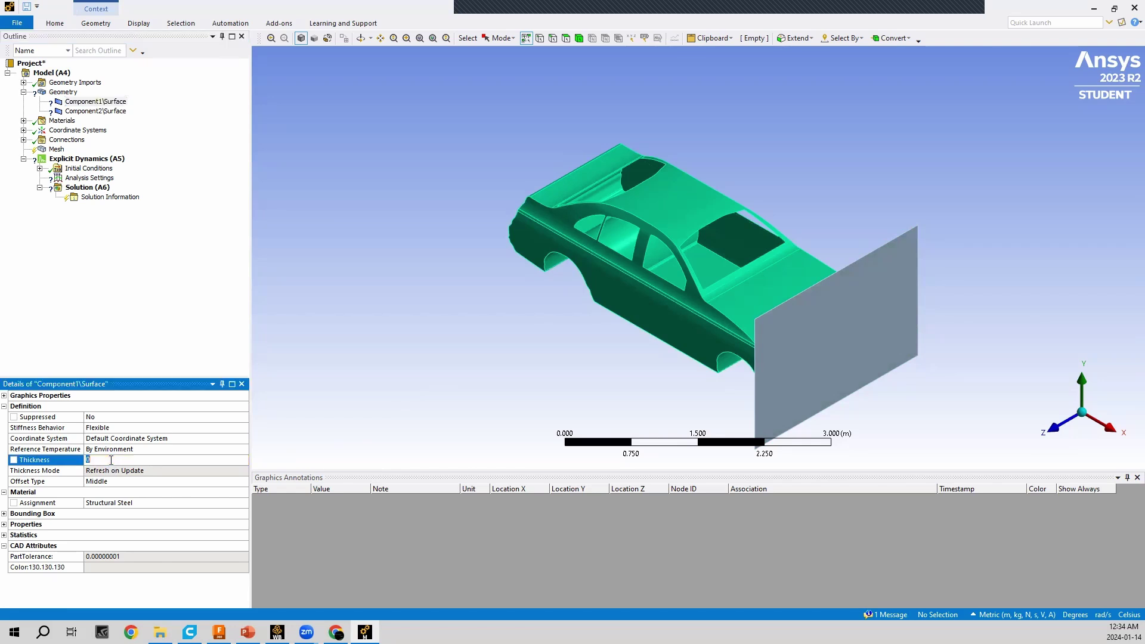
pyautogui.write('0.00')
# Assign Aluminum Alloy as the material of the car body surface.
pyautogui.click(135, 505)
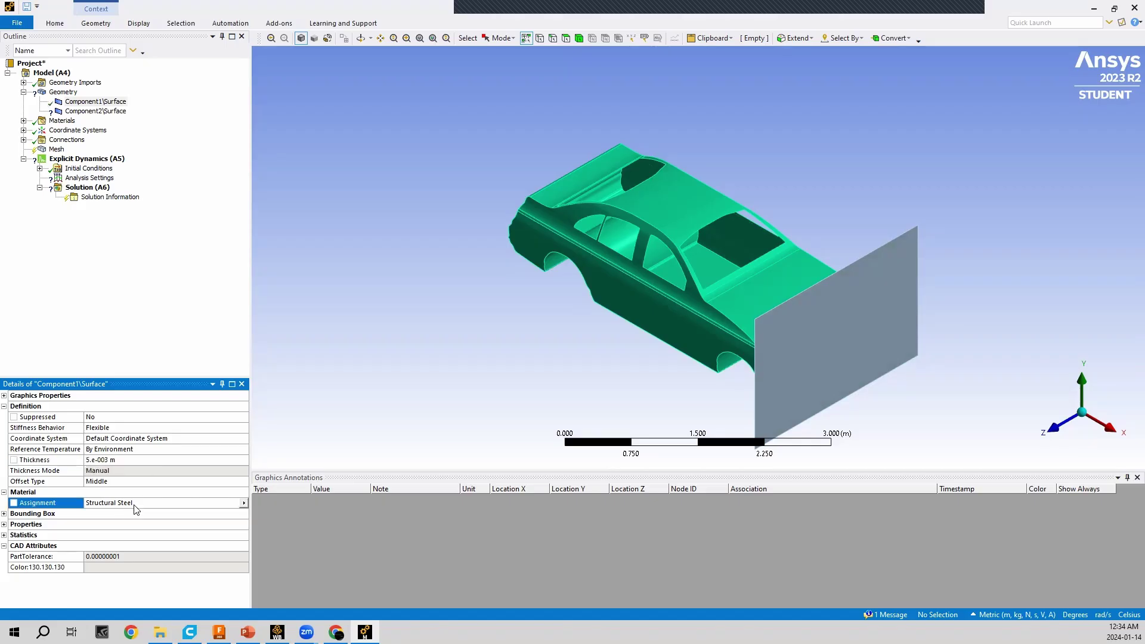
pyautogui.click(244, 503)
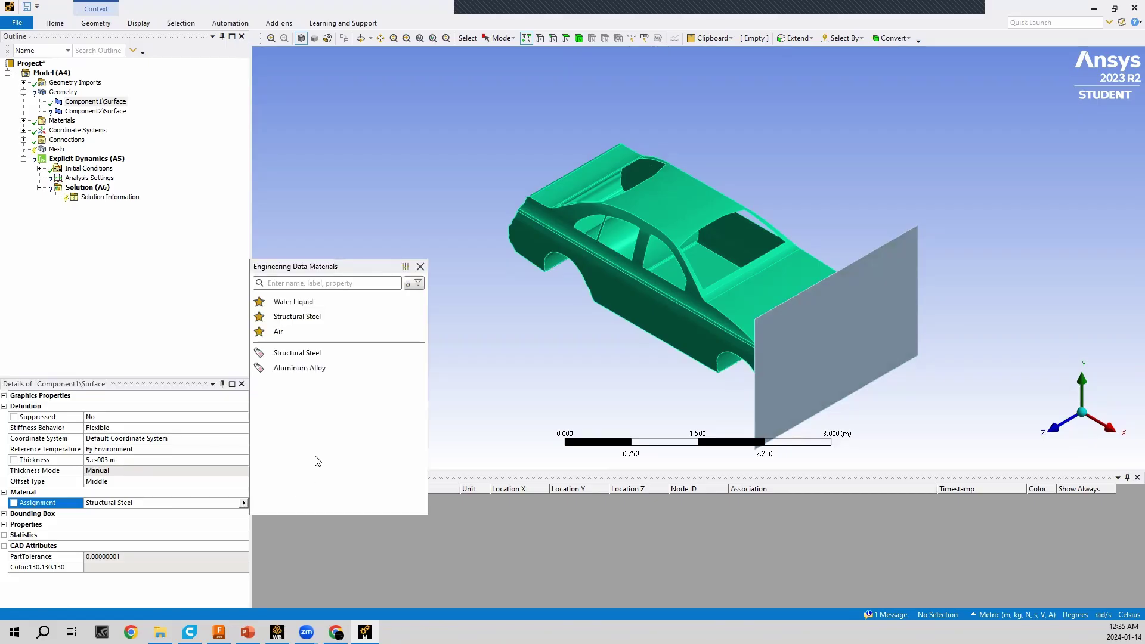
pyautogui.click(315, 370)
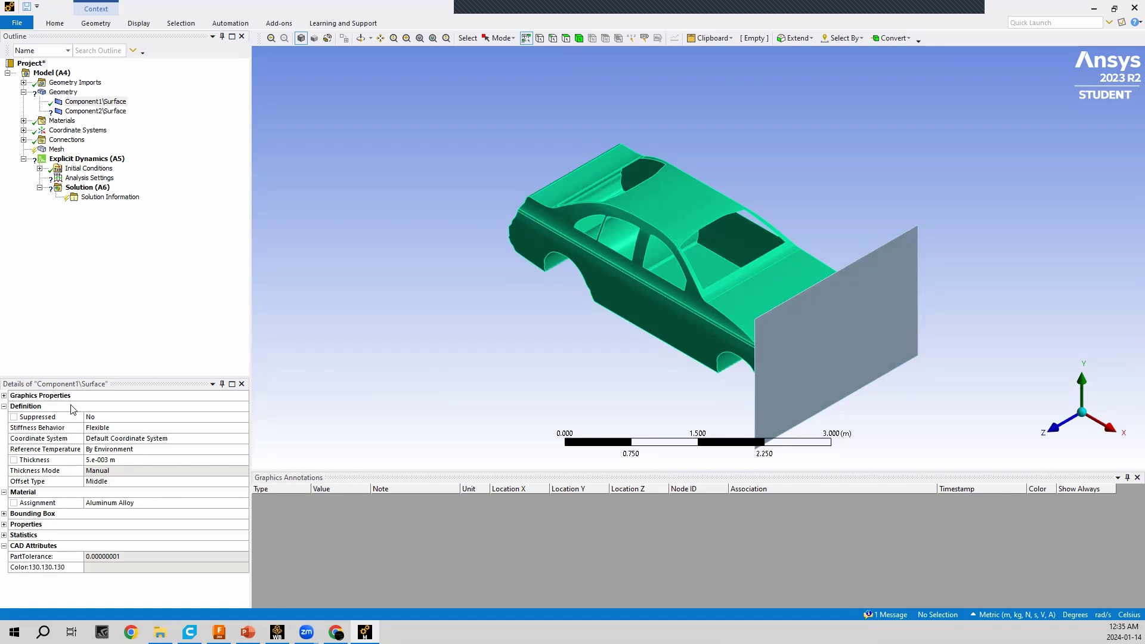
pyautogui.click(98, 350)
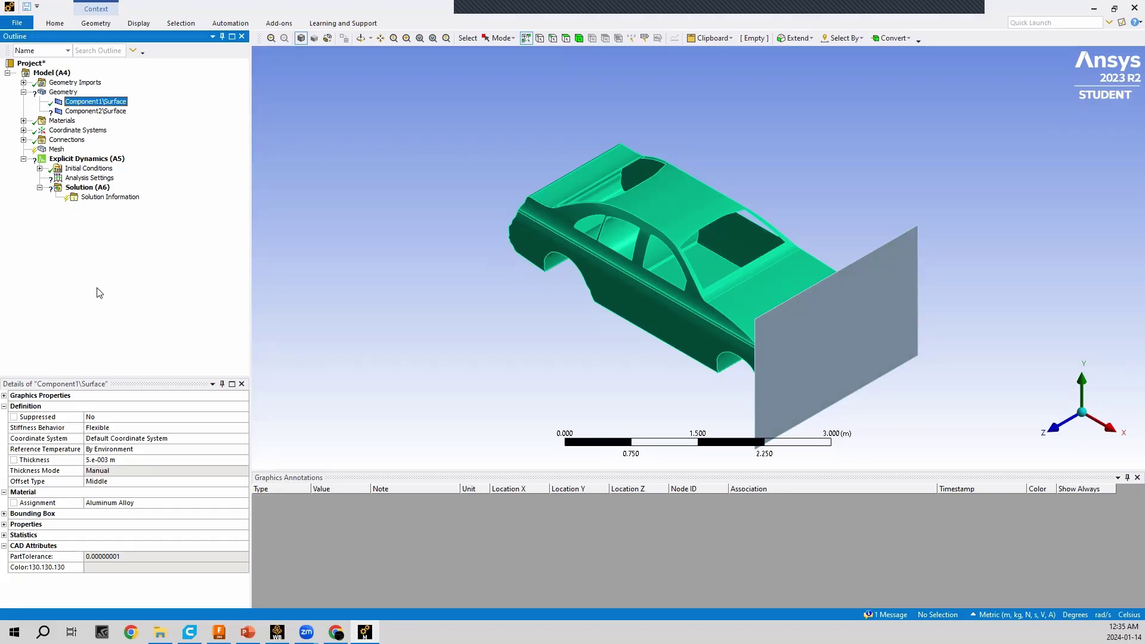
# Set the thickness of the wall surface, Component2\Surface, to 0.025 m.
pyautogui.click(98, 112)
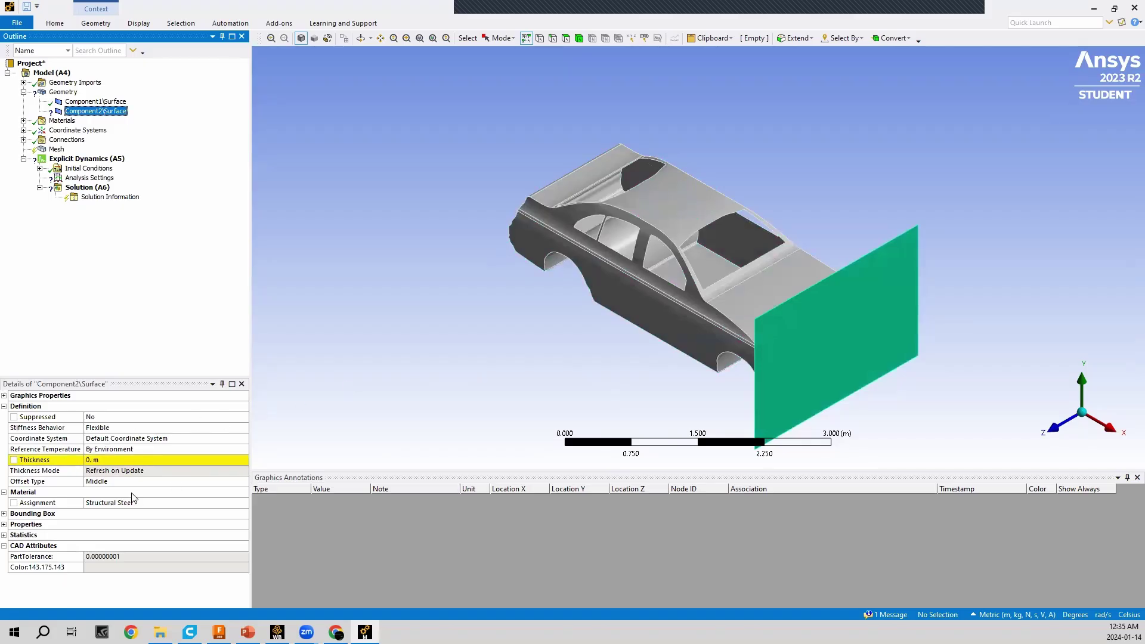
pyautogui.click(101, 458)
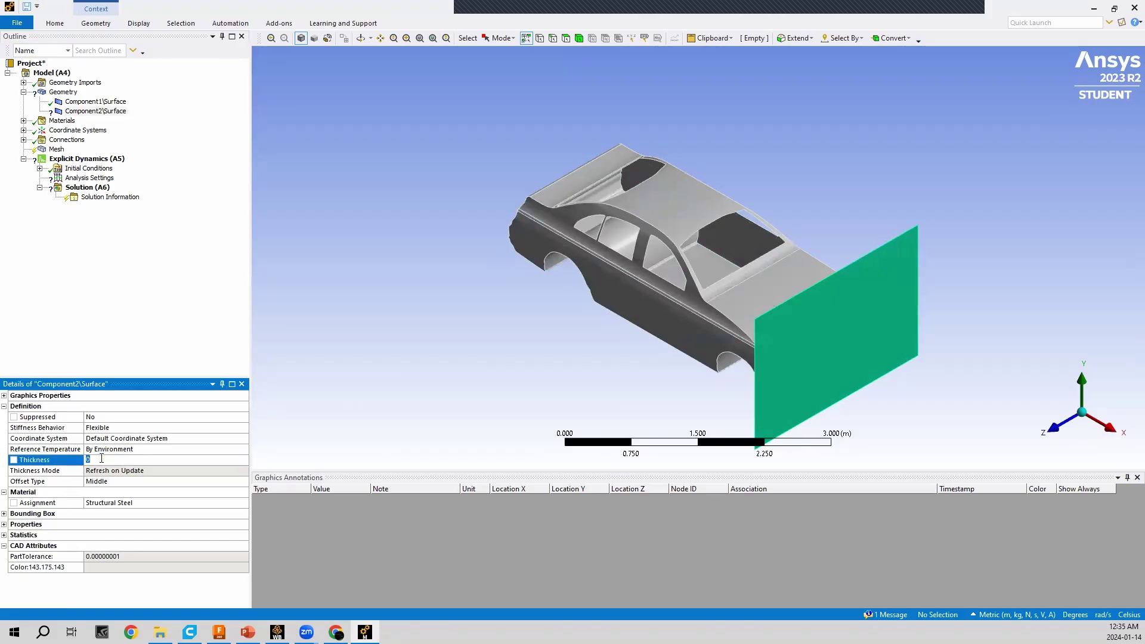
pyautogui.write('.025')
pyautogui.click(125, 491)
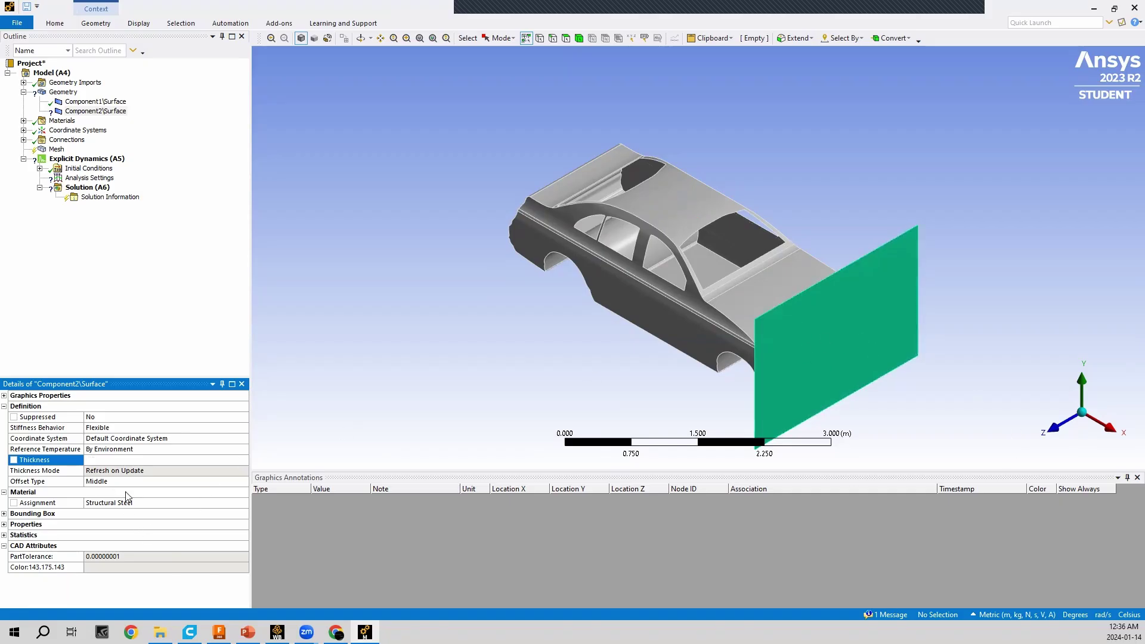
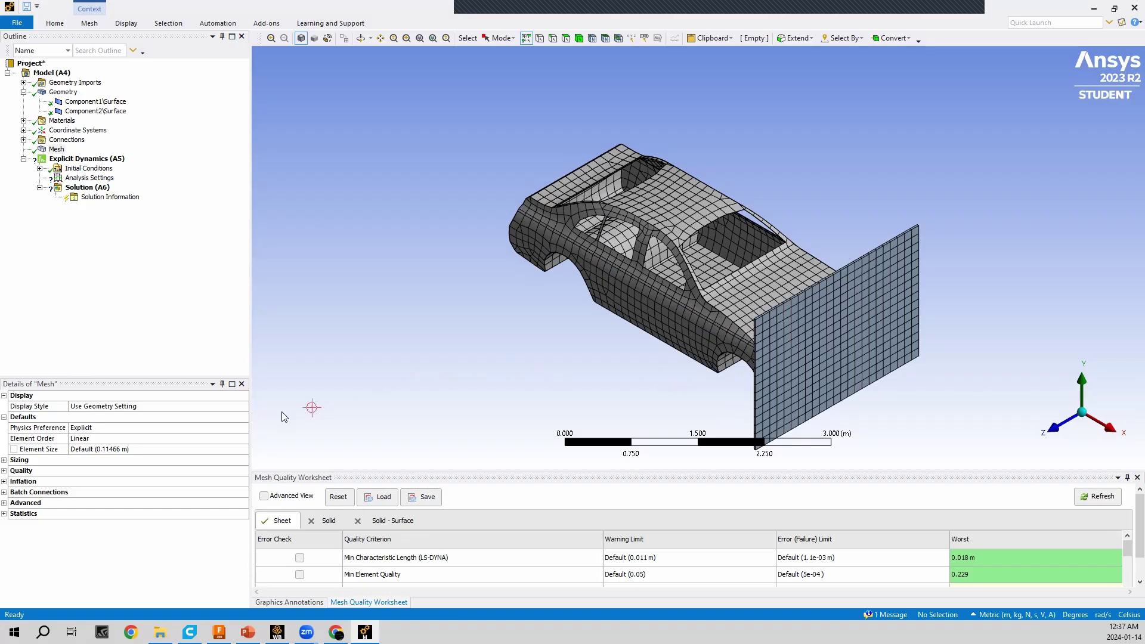
# Set the mesh metric in the mesh quality settings to Element Quality.
pyautogui.click(4, 471)
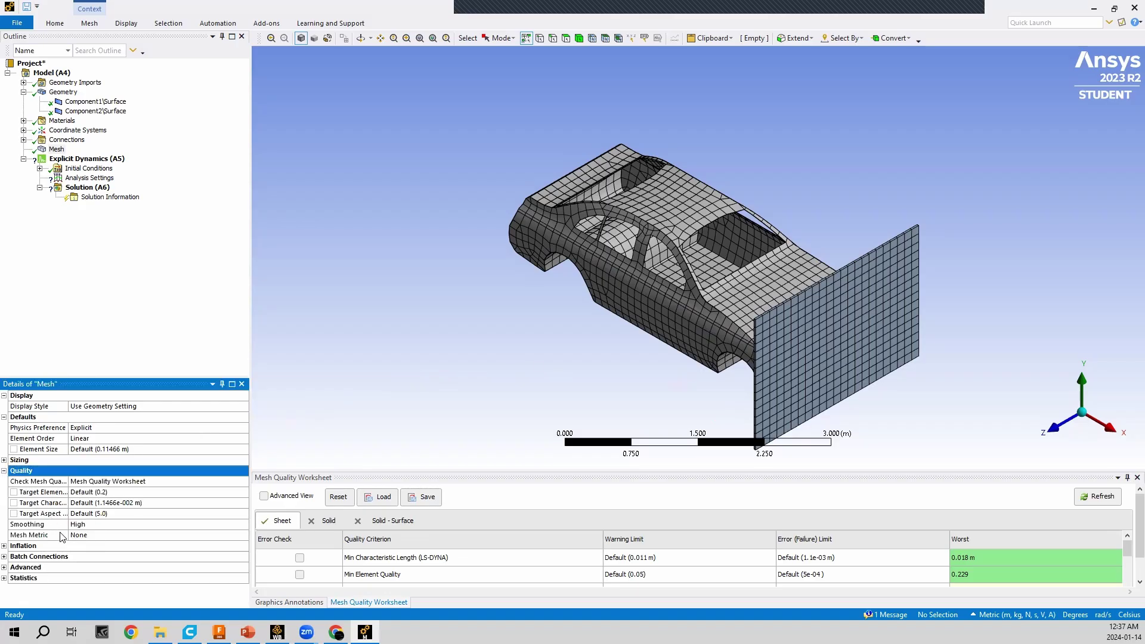
pyautogui.click(100, 535)
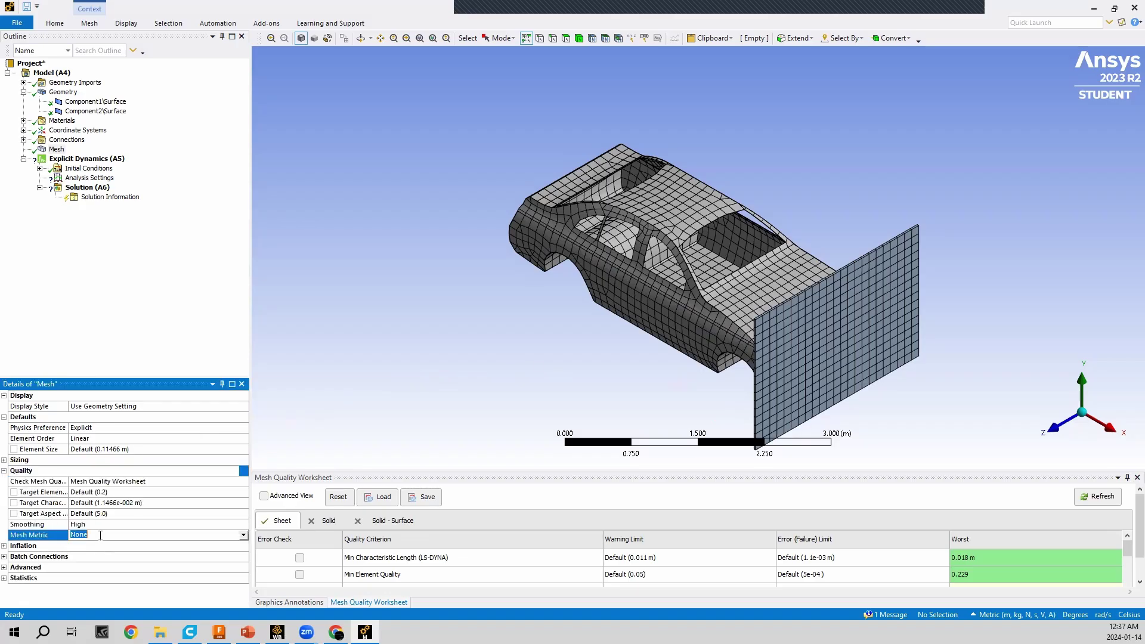
pyautogui.click(244, 536)
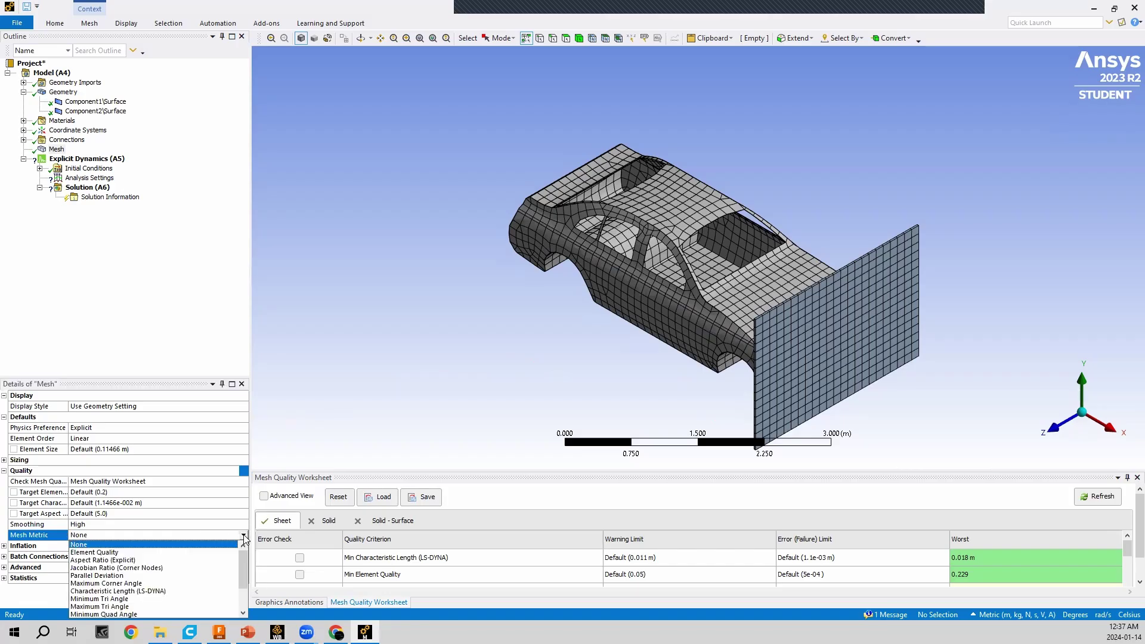
pyautogui.click(214, 552)
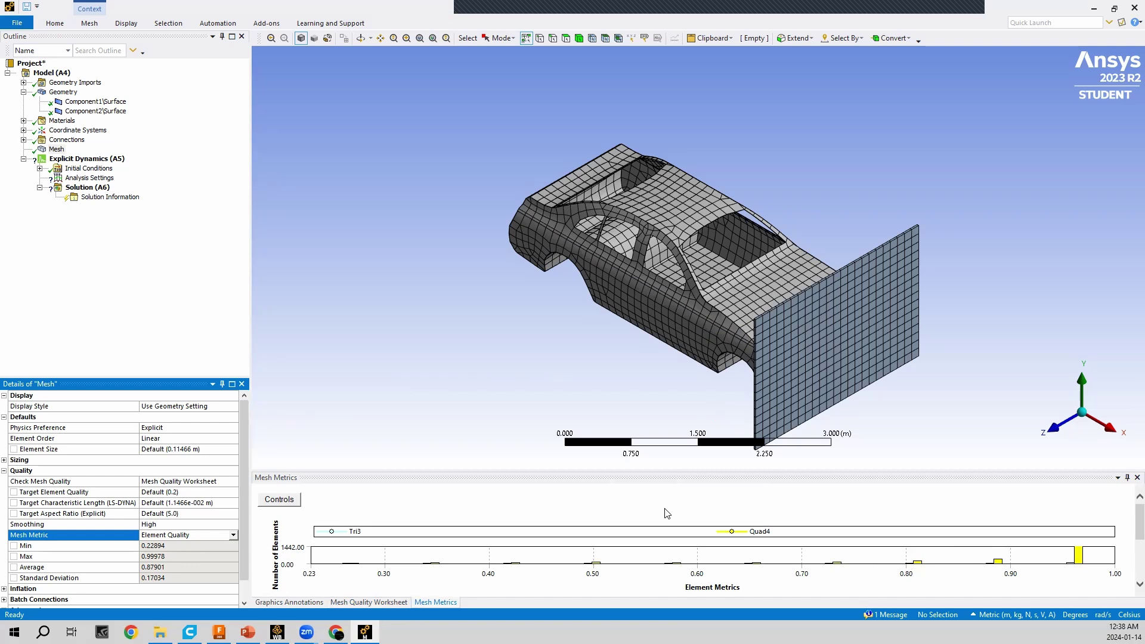
# Examine which mesh elements fall in the highest element quality range and in a low range near 0.35.
pyautogui.click(1079, 562)
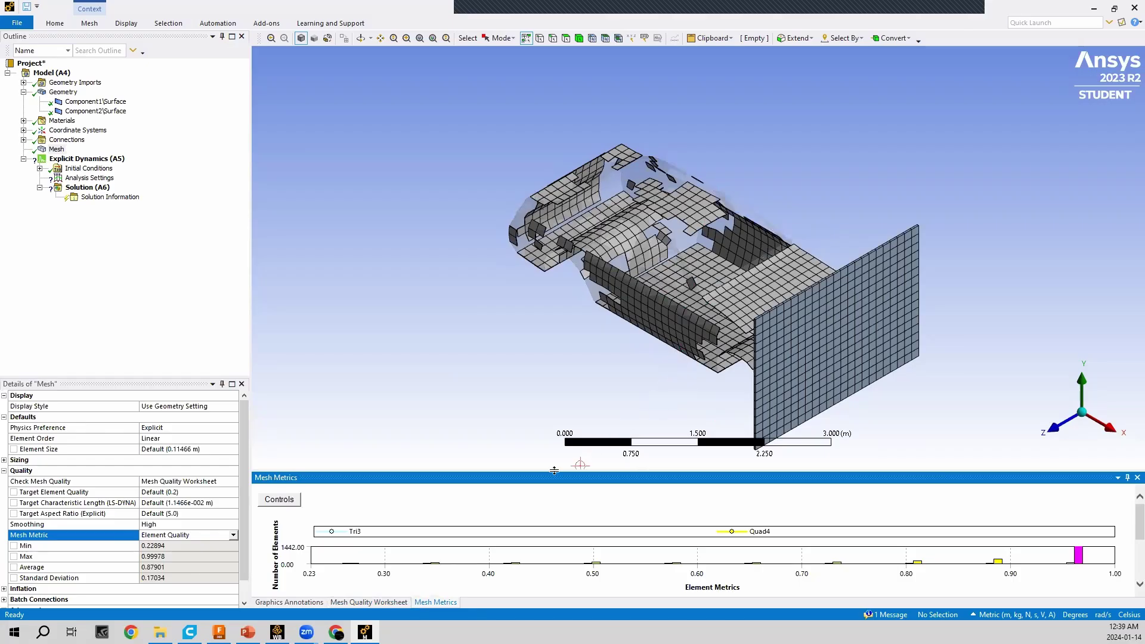
pyautogui.click(440, 567)
pyautogui.click(438, 567)
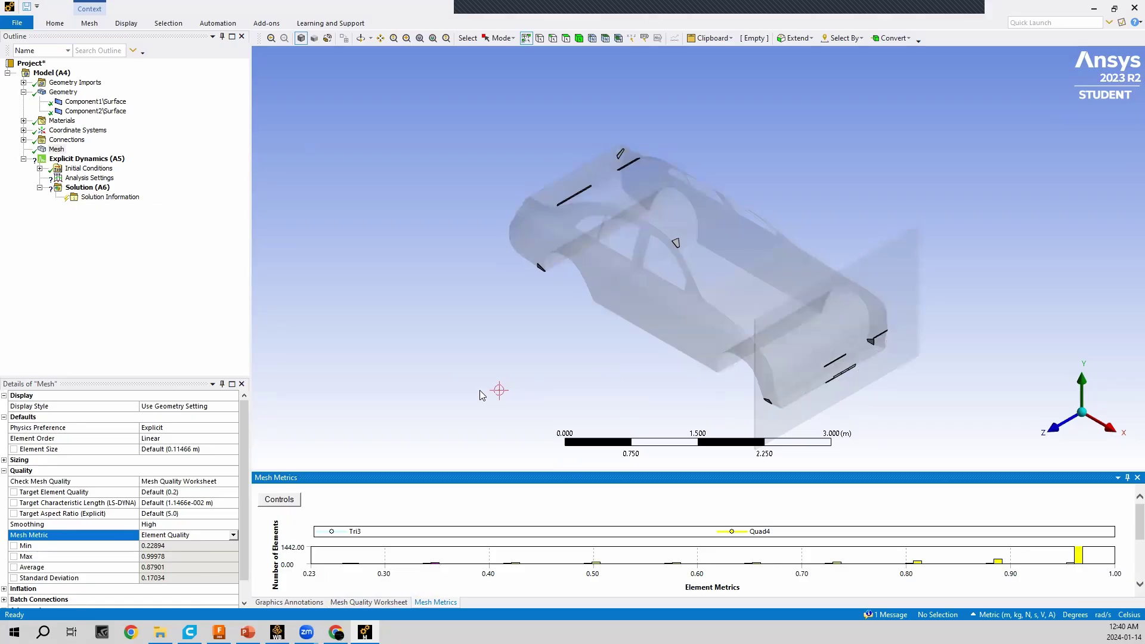
pyautogui.click(1078, 557)
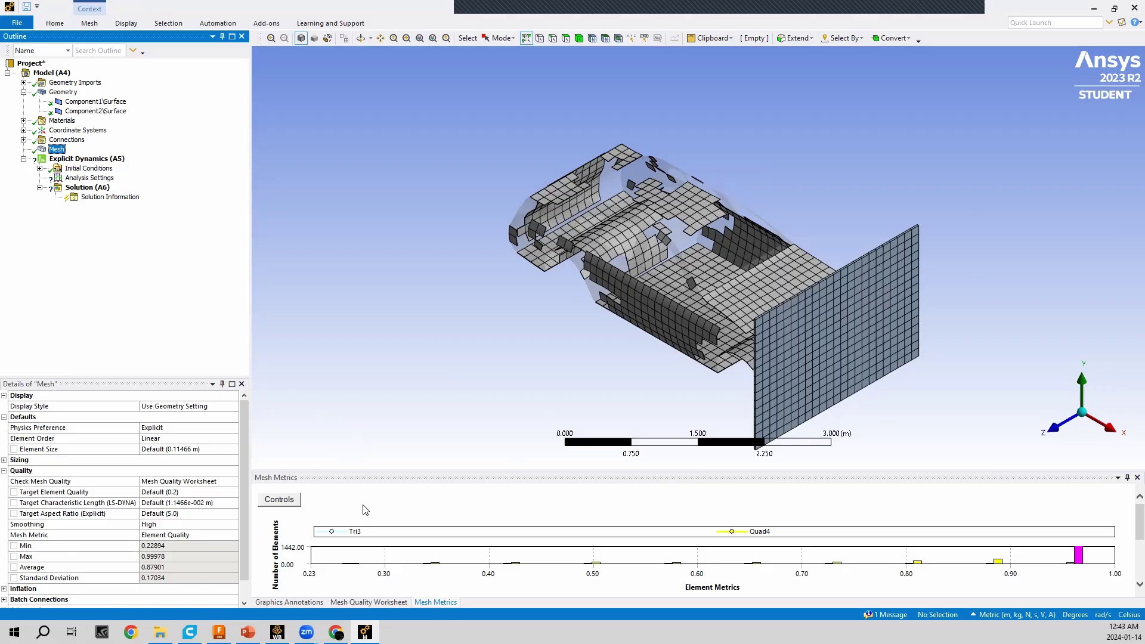
# Add a Velocity initial condition and scope it to the car body.
pyautogui.rightClick(97, 169)
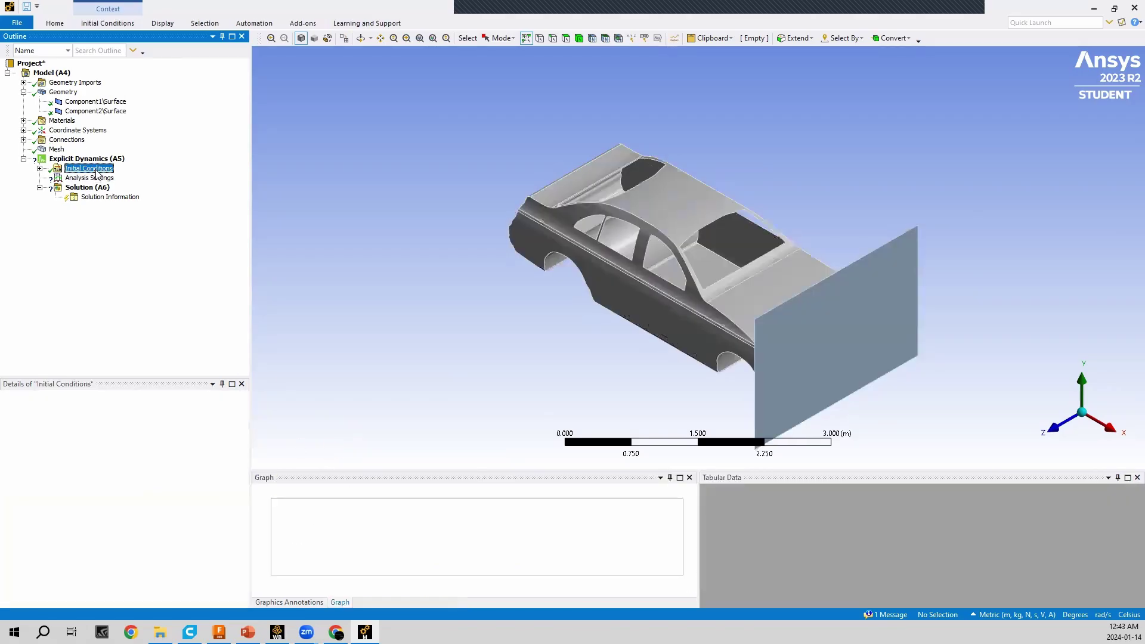
pyautogui.moveTo(108, 180)
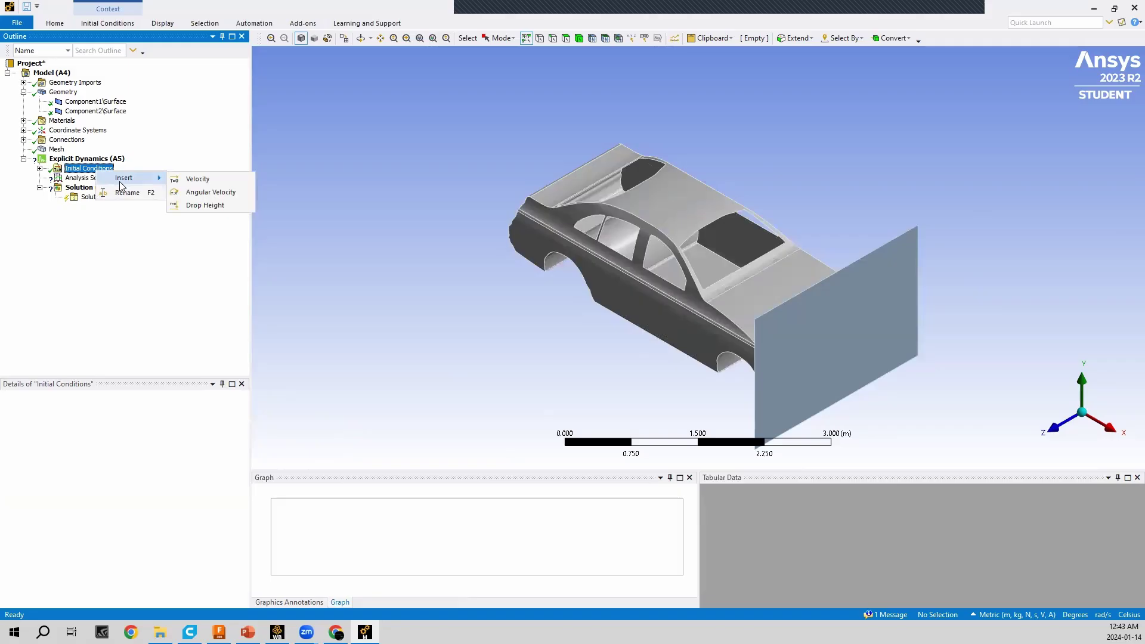
pyautogui.click(196, 179)
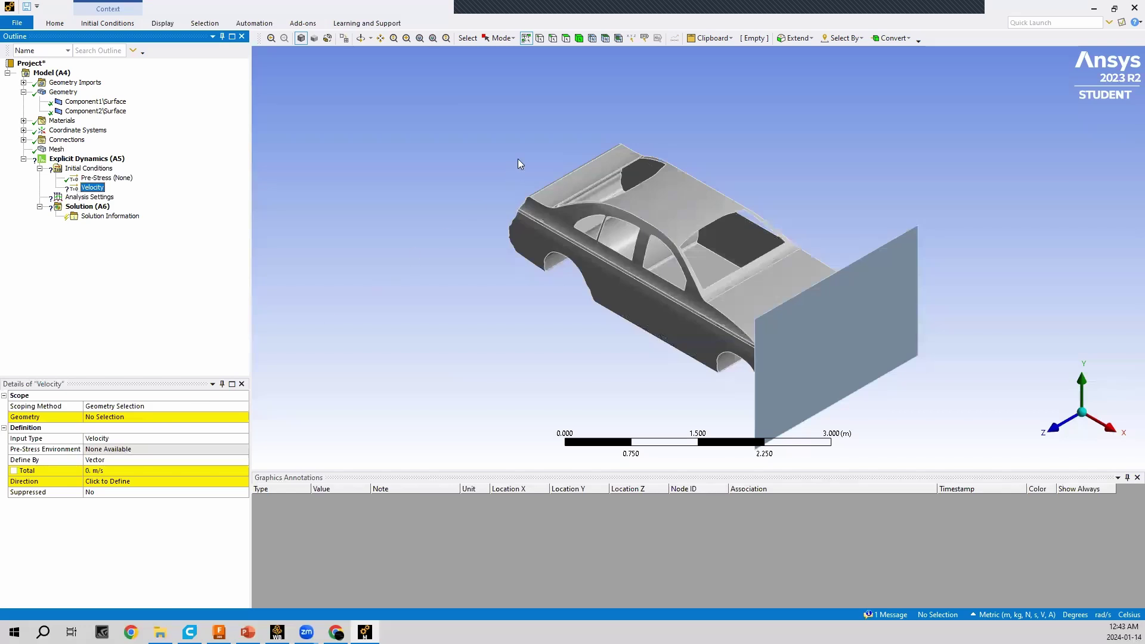
pyautogui.click(579, 38)
pyautogui.click(639, 225)
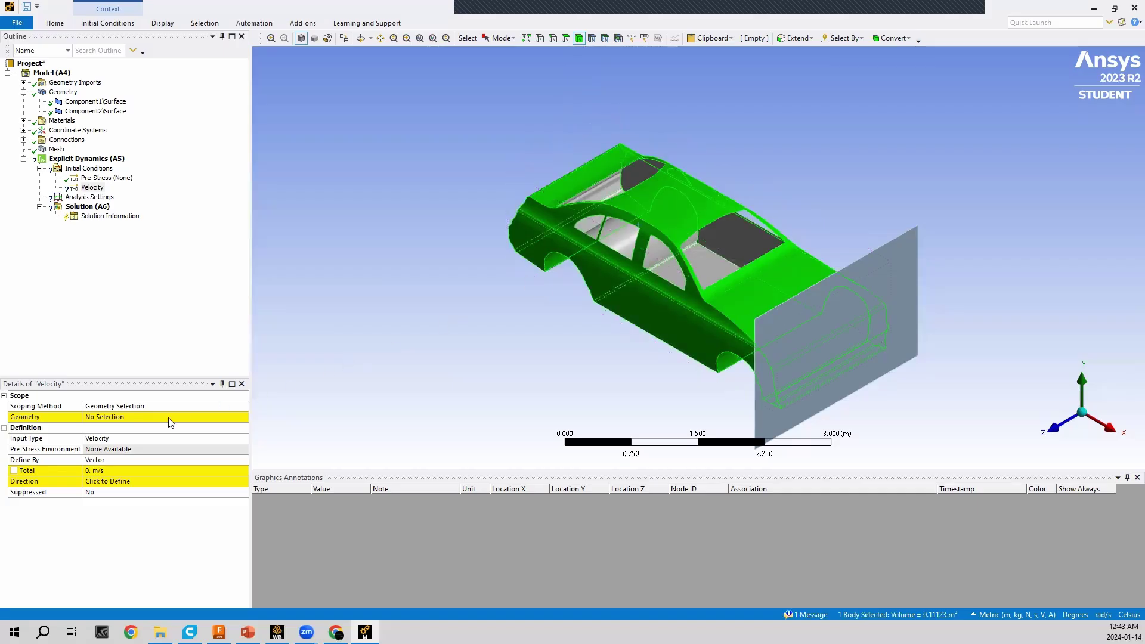
pyautogui.click(114, 419)
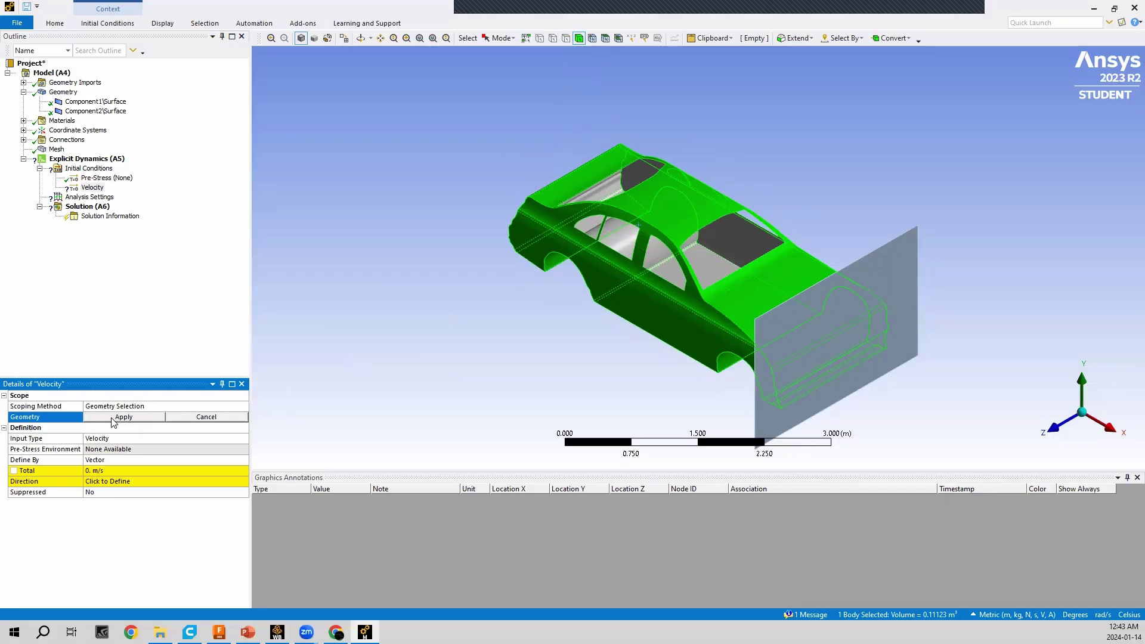
pyautogui.click(114, 418)
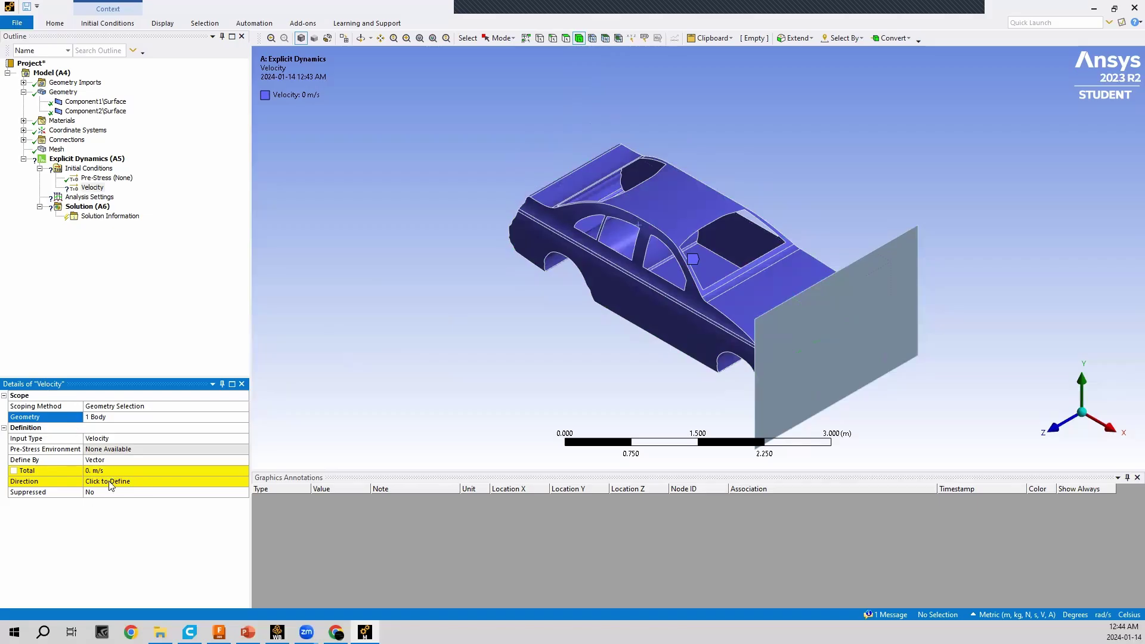
# Define the car body's velocity by components and set its X component to 28 m/s.
pyautogui.click(126, 459)
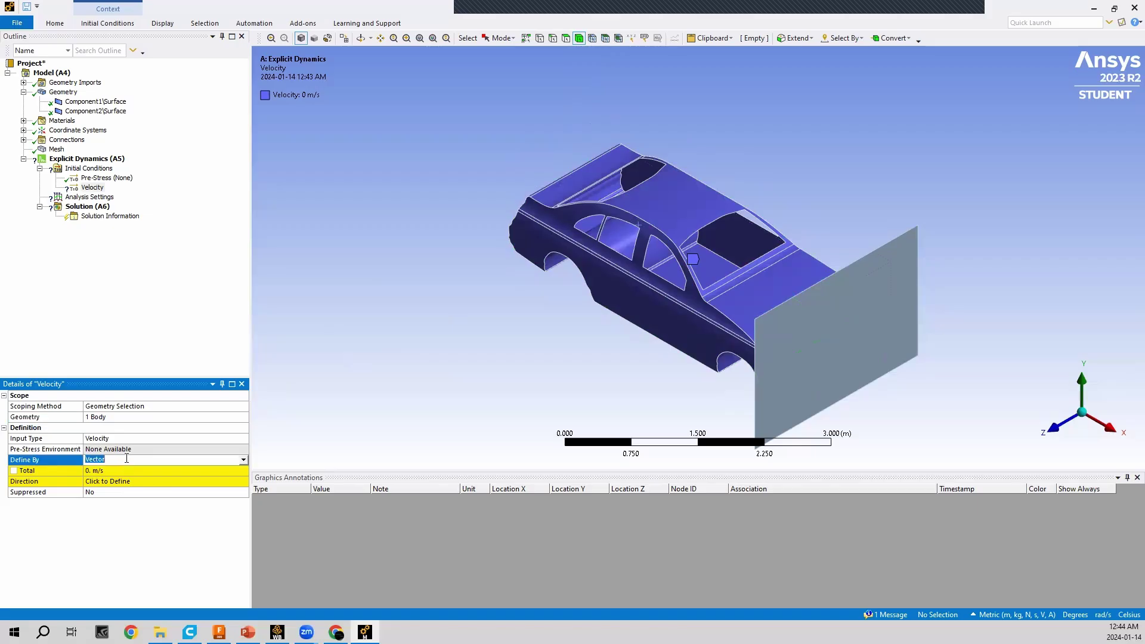
pyautogui.click(243, 460)
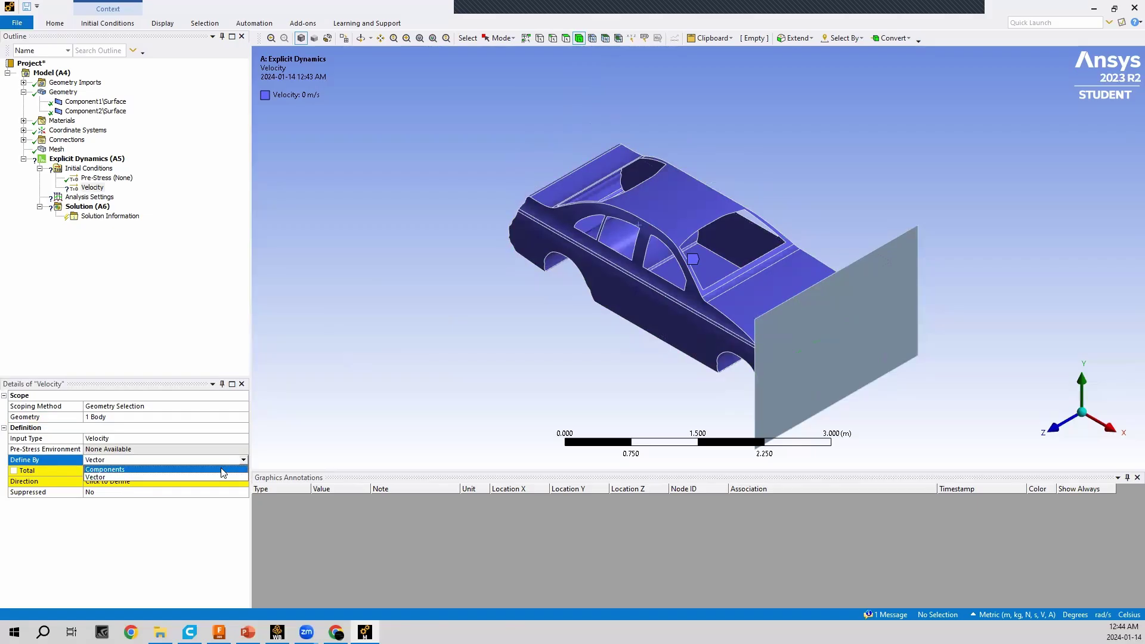
pyautogui.click(223, 470)
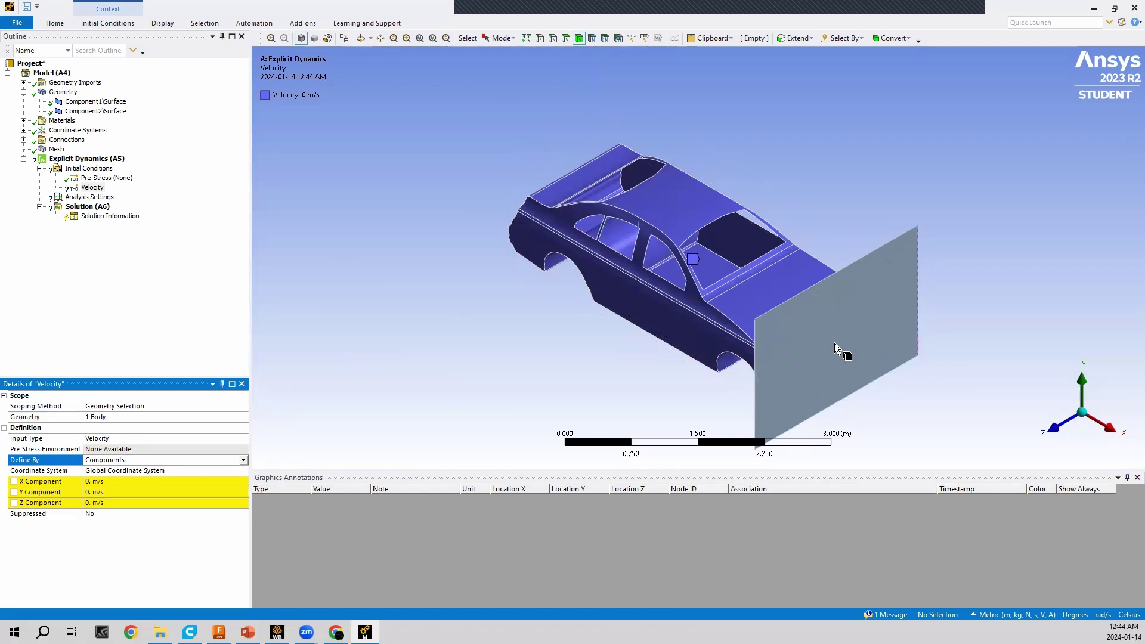
pyautogui.click(98, 482)
pyautogui.write('28')
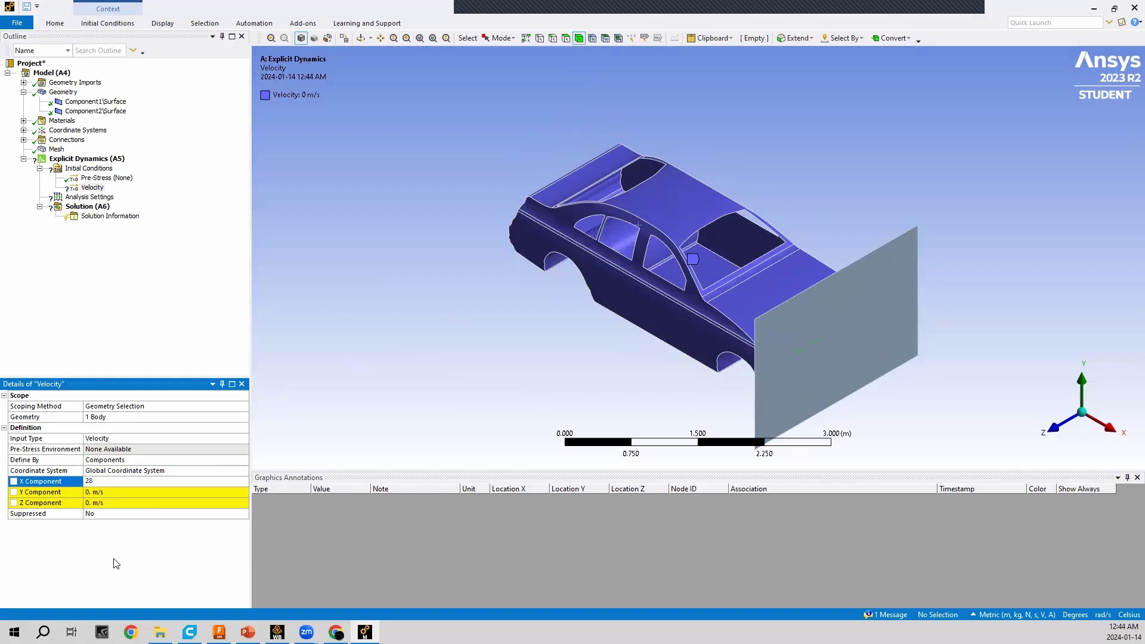
pyautogui.press('Return')
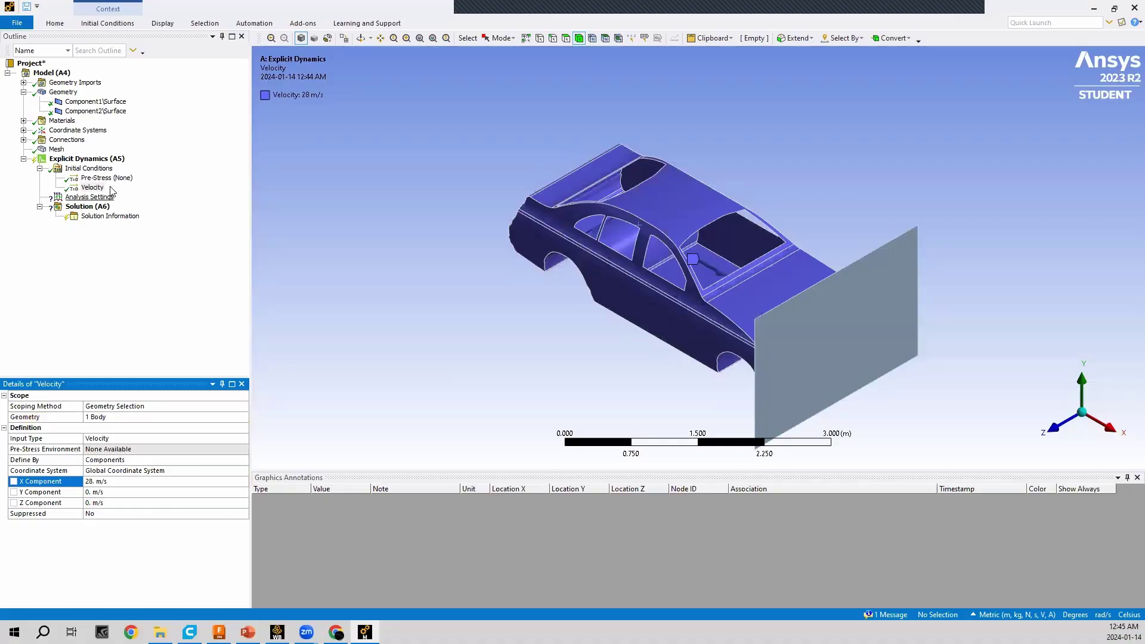
# Add a Displacement boundary condition to the Explicit Dynamics analysis and enable edge selection for its geometry on the car's underside.
pyautogui.rightClick(105, 159)
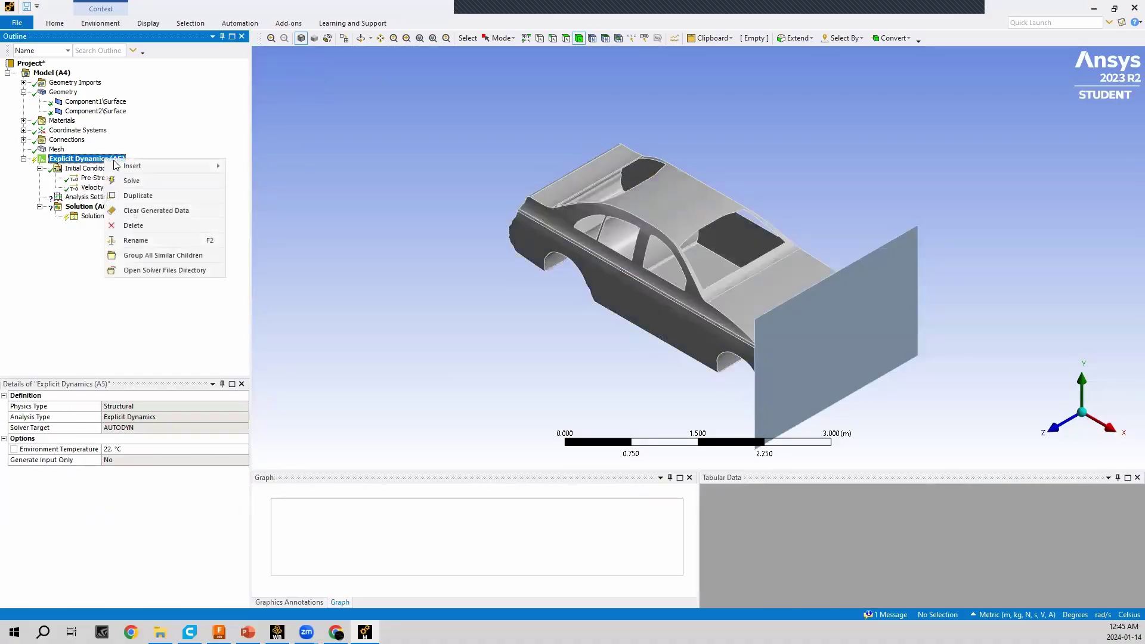
pyautogui.moveTo(121, 165)
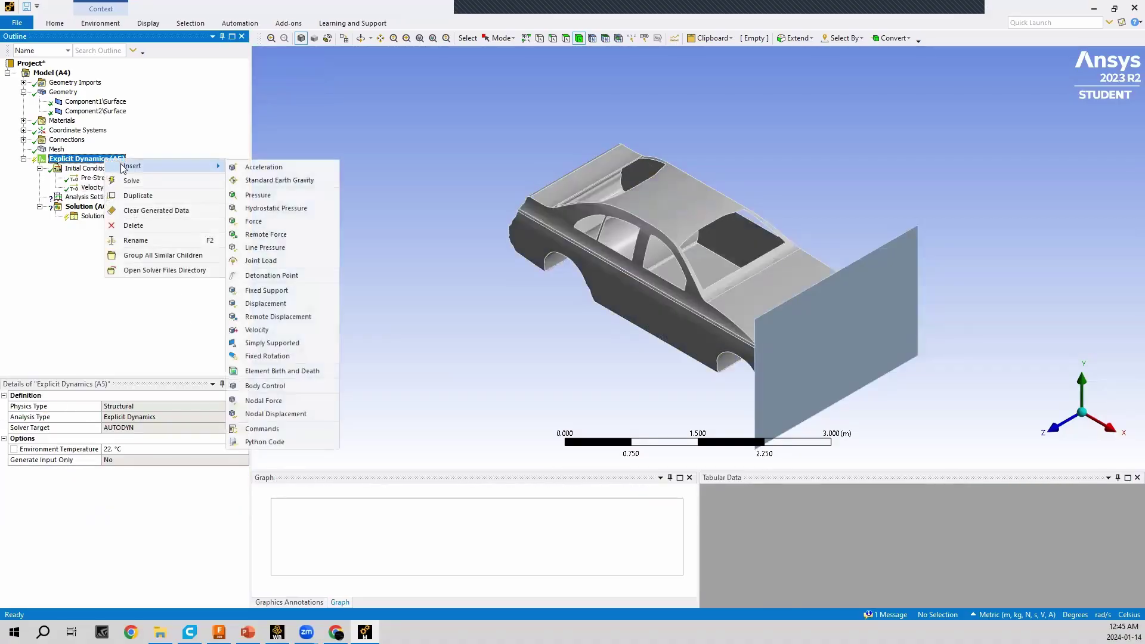
pyautogui.click(277, 303)
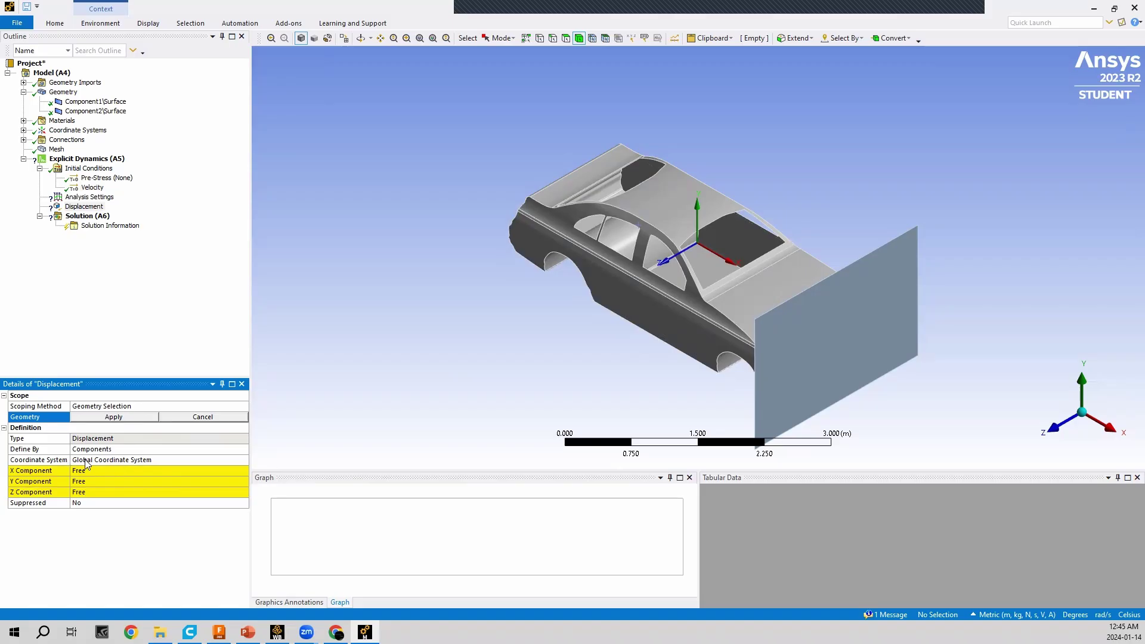
pyautogui.click(553, 38)
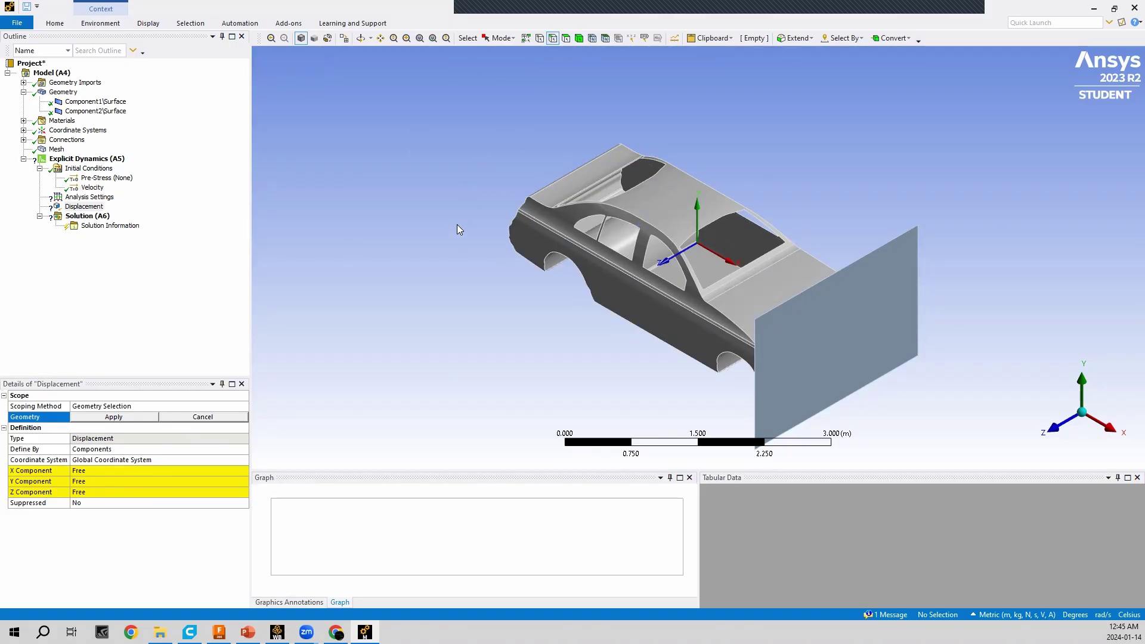
pyautogui.moveTo(456, 230); pyautogui.dragTo(576, 237, button='middle')
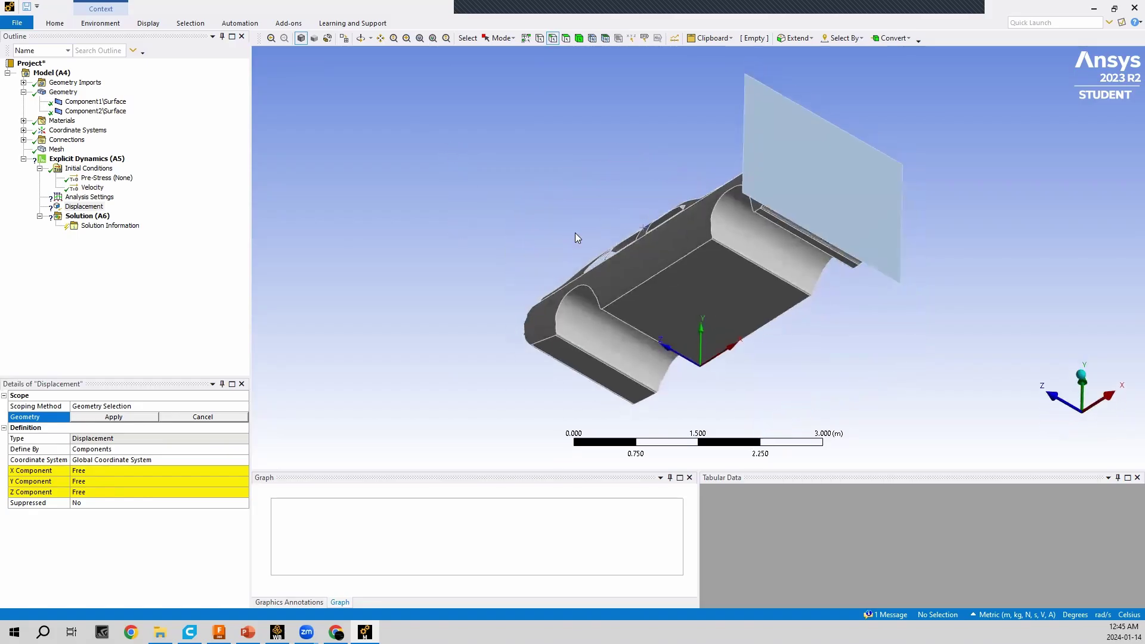
pyautogui.scroll(4, 686, 268)
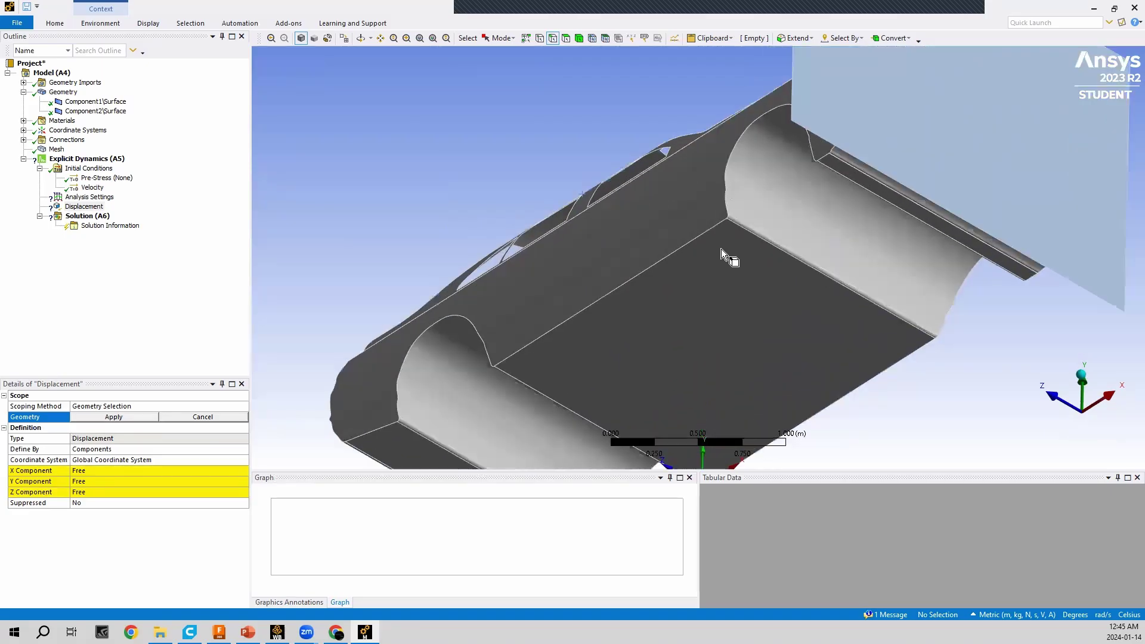
pyautogui.scroll(1, 713, 246)
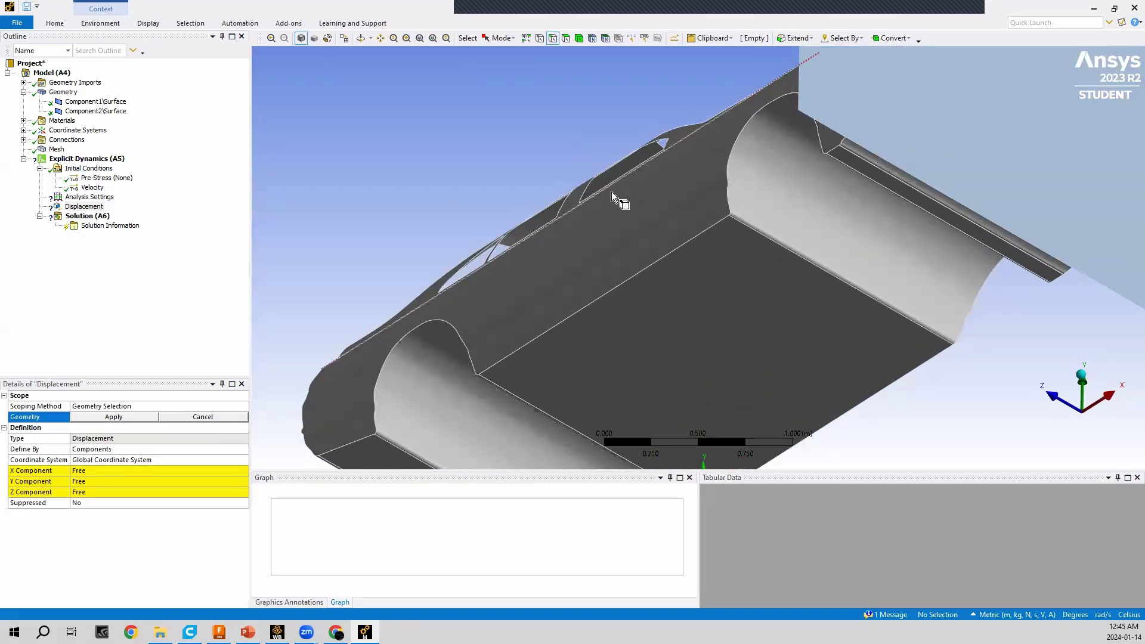
# Select the lower side edge, the front wheel arch edge and the short corner edge between them for the displacement.
pyautogui.click(650, 263)
pyautogui.keyDown('ctrl'); pyautogui.click(730, 201); pyautogui.keyUp('ctrl')
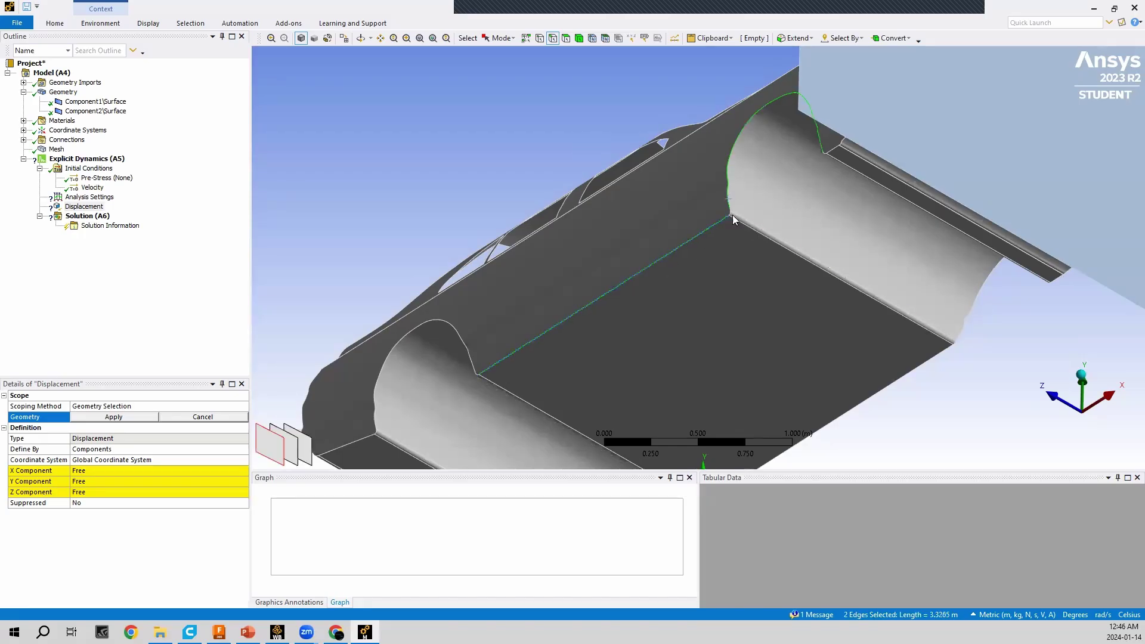
pyautogui.scroll(3, 732, 214)
pyautogui.scroll(2, 739, 201)
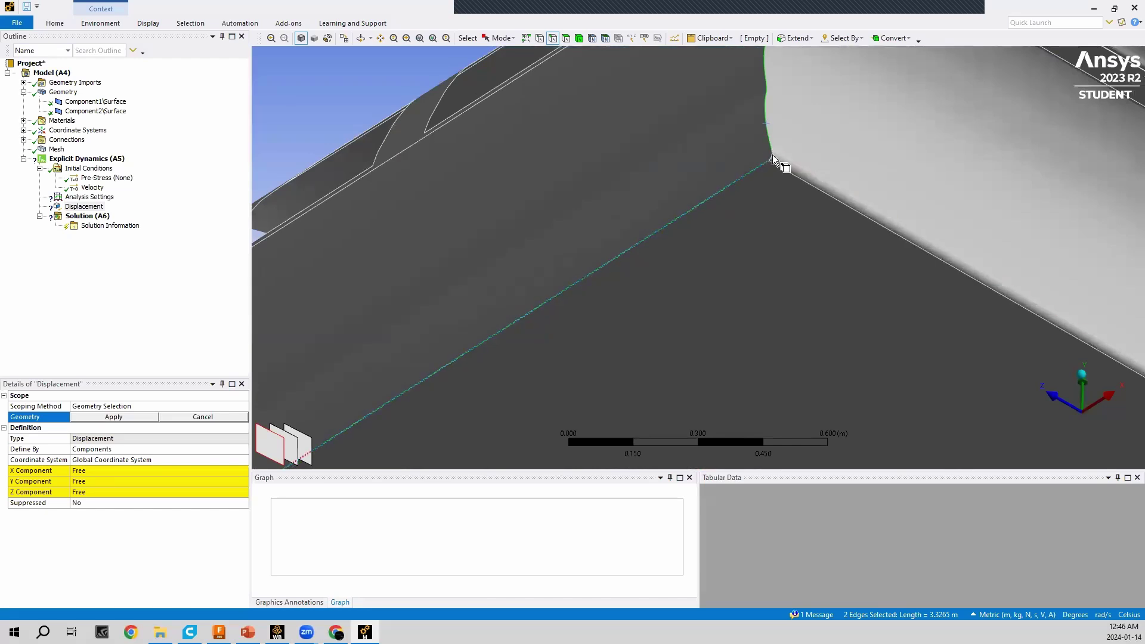
pyautogui.scroll(1, 771, 155)
pyautogui.keyDown('ctrl'); pyautogui.click(793, 124); pyautogui.keyUp('ctrl')
pyautogui.scroll(-4, 799, 131)
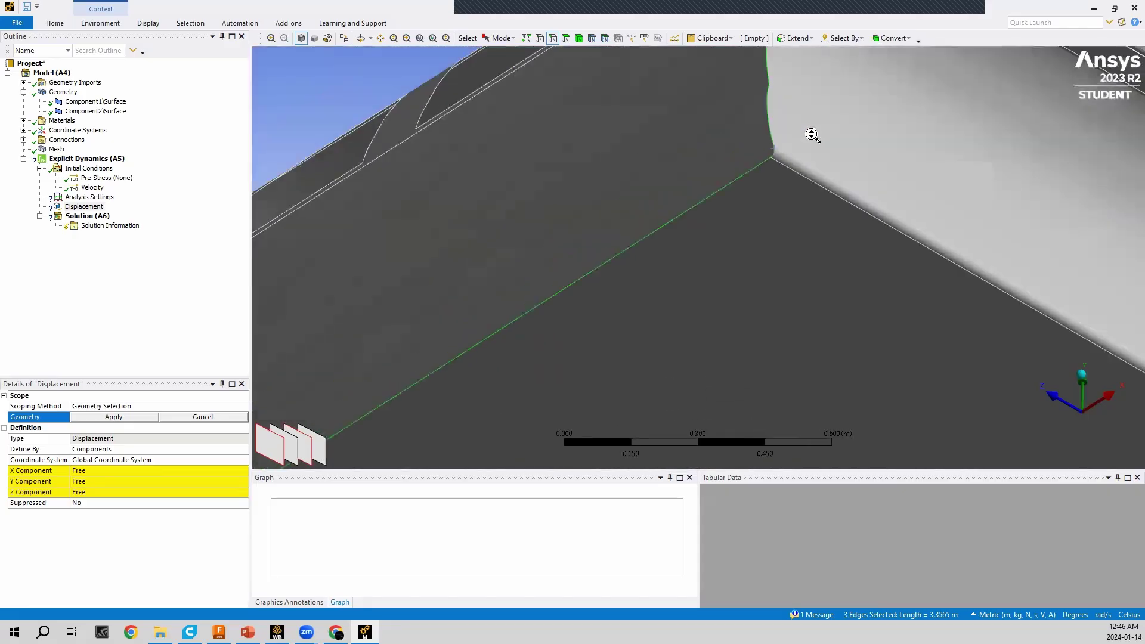
# Add the rear wheel arch edge, its short corner edges and the adjoining rear lower edges to the displacement selection.
pyautogui.keyDown('ctrl'); pyautogui.click(461, 359); pyautogui.keyUp('ctrl')
pyautogui.scroll(1, 360, 449)
pyautogui.scroll(5, 361, 449)
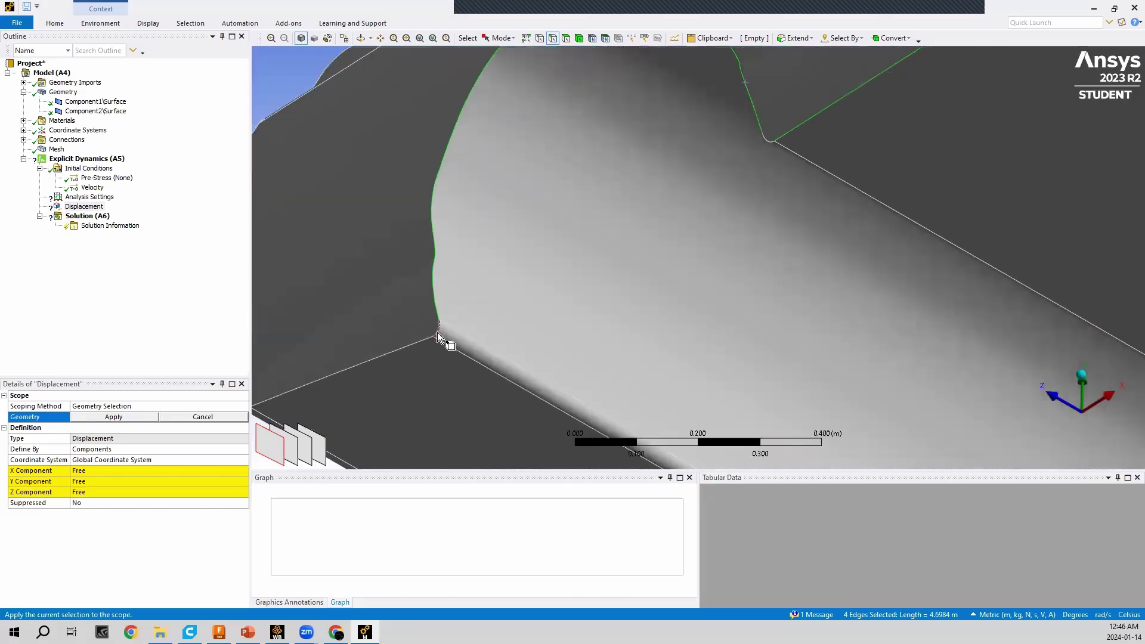
pyautogui.keyDown('ctrl'); pyautogui.click(388, 356); pyautogui.keyUp('ctrl')
pyautogui.scroll(-2, 414, 360)
pyautogui.keyDown('ctrl'); pyautogui.click(414, 360); pyautogui.keyUp('ctrl')
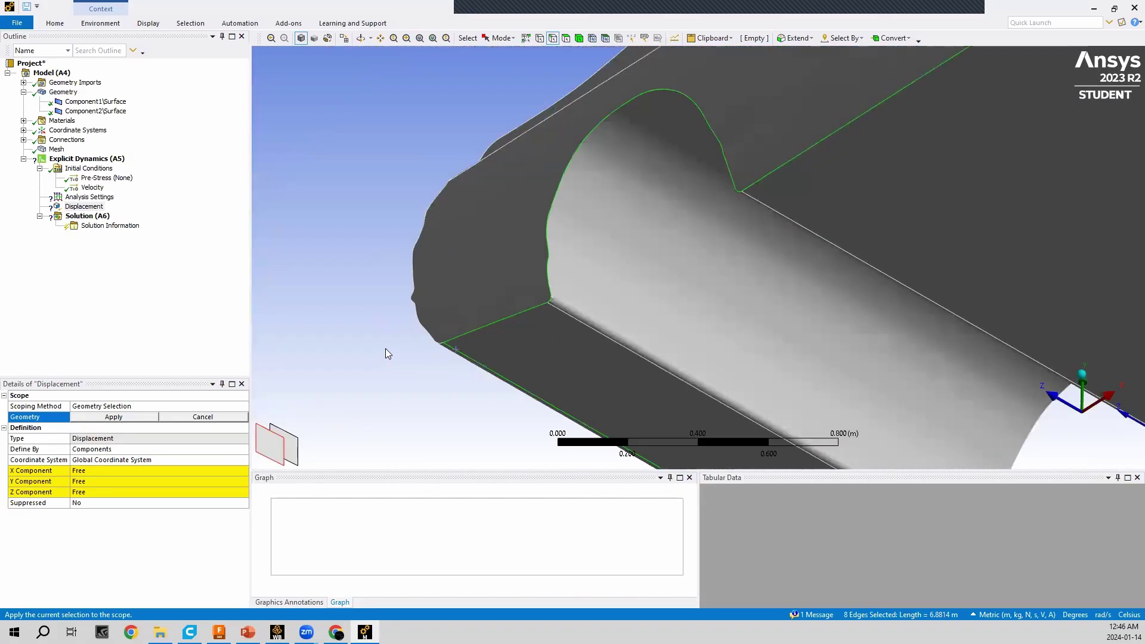
# Add the rear lower side edge and rear wheel arch edges on the opposite side of the car to the selection.
pyautogui.scroll(-2, 388, 353)
pyautogui.keyDown('ctrl'); pyautogui.click(868, 418); pyautogui.keyUp('ctrl')
pyautogui.scroll(5, 909, 369)
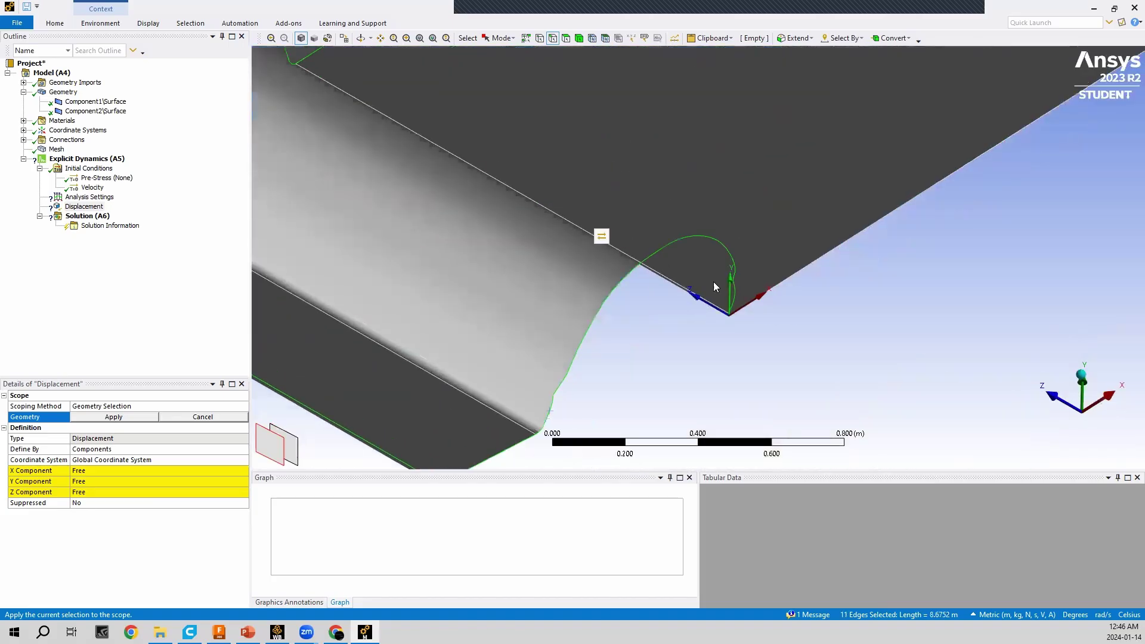
pyautogui.keyDown('ctrl'); pyautogui.click(769, 386); pyautogui.keyUp('ctrl')
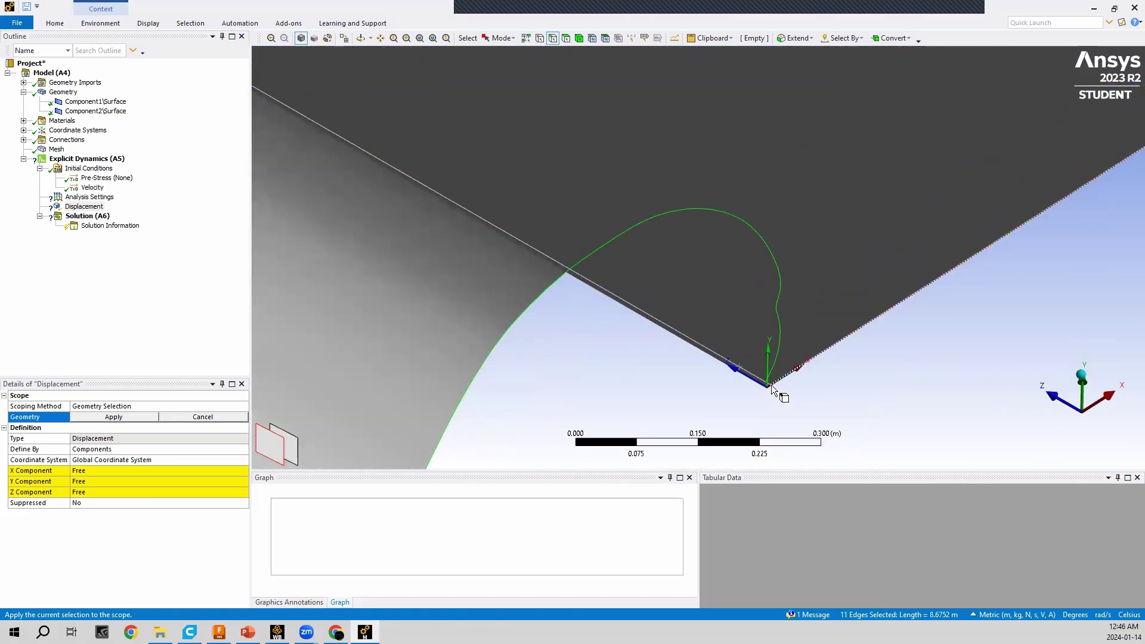
pyautogui.scroll(2, 765, 395)
pyautogui.scroll(1, 765, 396)
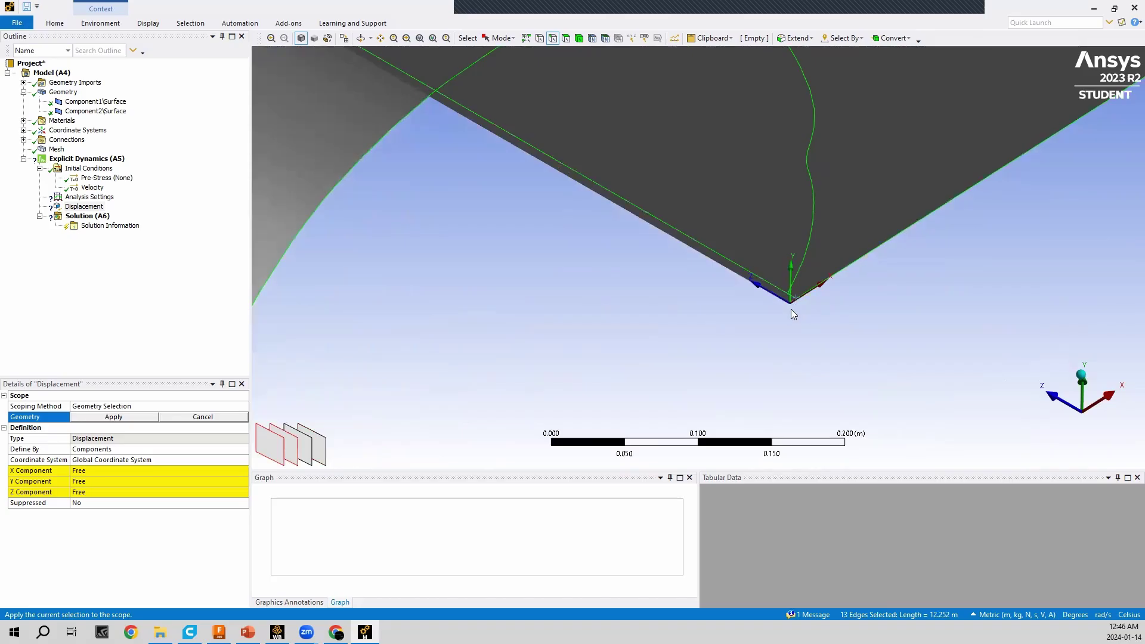
pyautogui.keyDown('ctrl'); pyautogui.click(788, 306); pyautogui.keyUp('ctrl')
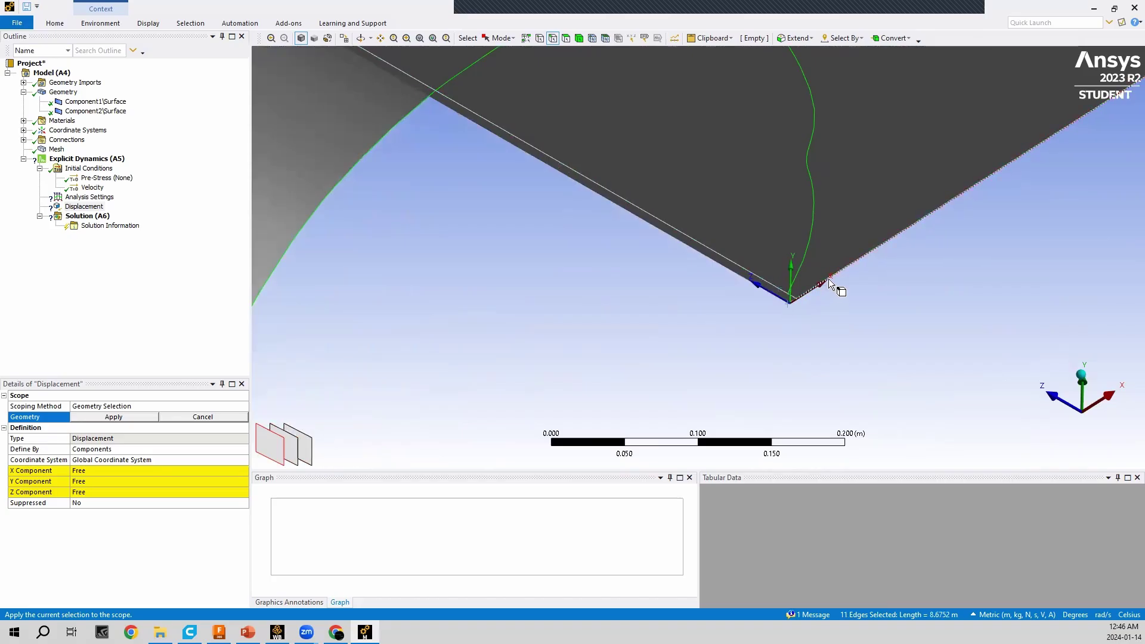
# Add the opposite side's long lower edge and front wheel arch edge, plus the front crosswise lower edge, to the selection.
pyautogui.scroll(4, 826, 334)
pyautogui.scroll(-5, 878, 344)
pyautogui.keyDown('ctrl'); pyautogui.click(738, 334); pyautogui.keyUp('ctrl')
pyautogui.scroll(-2, 738, 334)
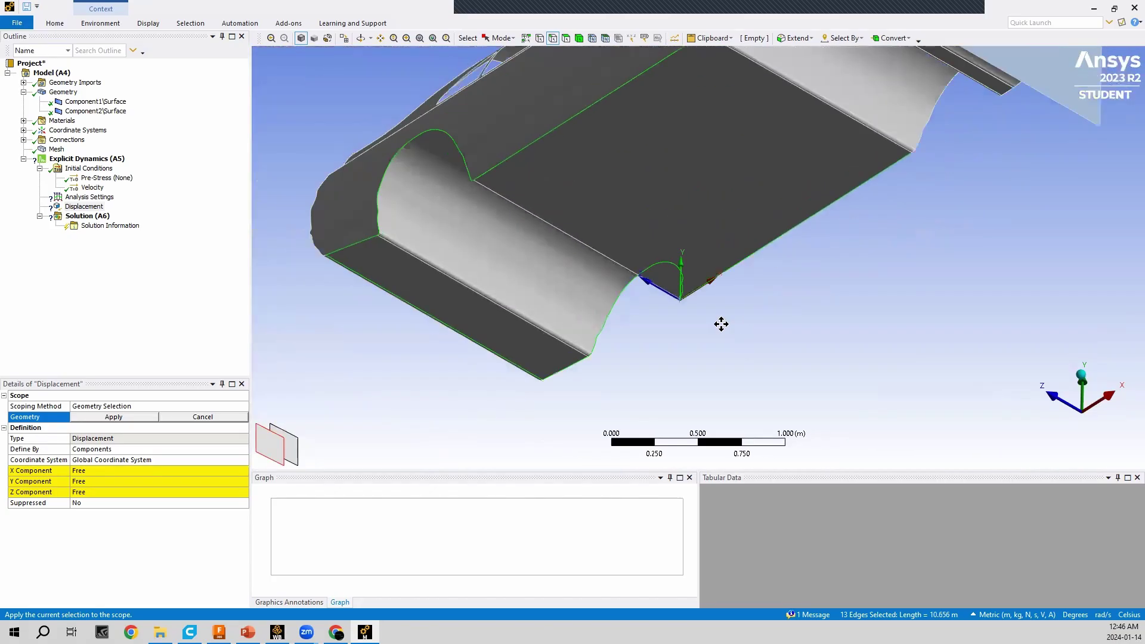
pyautogui.scroll(4, 923, 314)
pyautogui.keyDown('ctrl'); pyautogui.click(923, 289); pyautogui.keyUp('ctrl')
pyautogui.keyDown('ctrl'); pyautogui.click(958, 145); pyautogui.keyUp('ctrl')
pyautogui.scroll(-1, 958, 145)
pyautogui.scroll(-3, 950, 312)
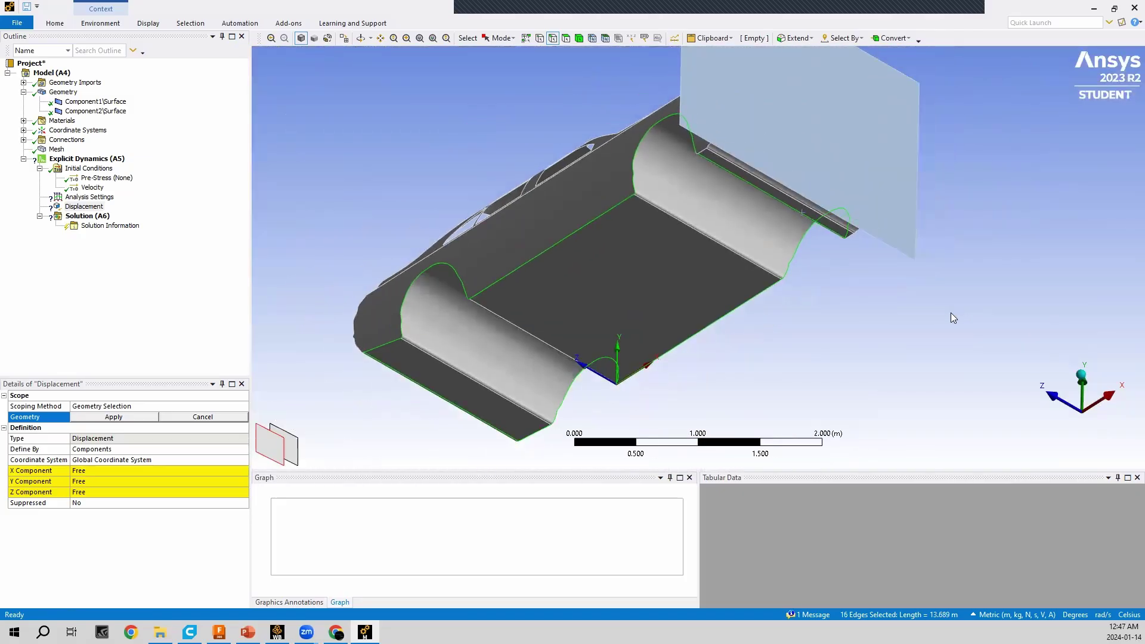
# Add the remaining short corner edges at the front wheel arches on both sides of the car to the selection.
pyautogui.scroll(8, 703, 160)
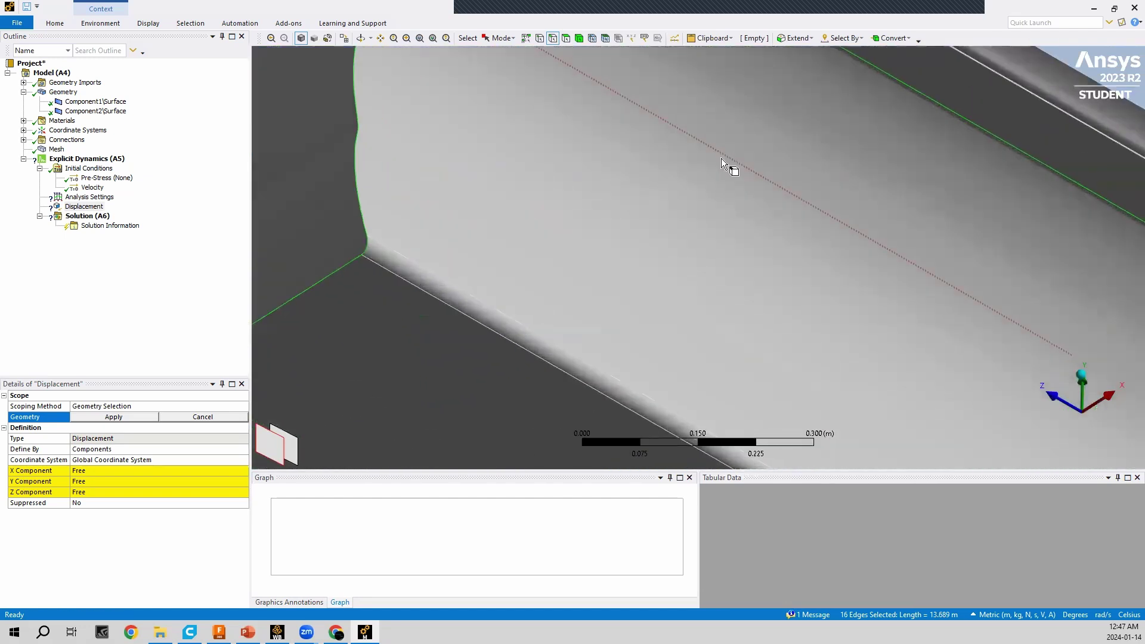
pyautogui.scroll(-2, 733, 159)
pyautogui.keyDown('ctrl'); pyautogui.click(685, 193); pyautogui.keyUp('ctrl')
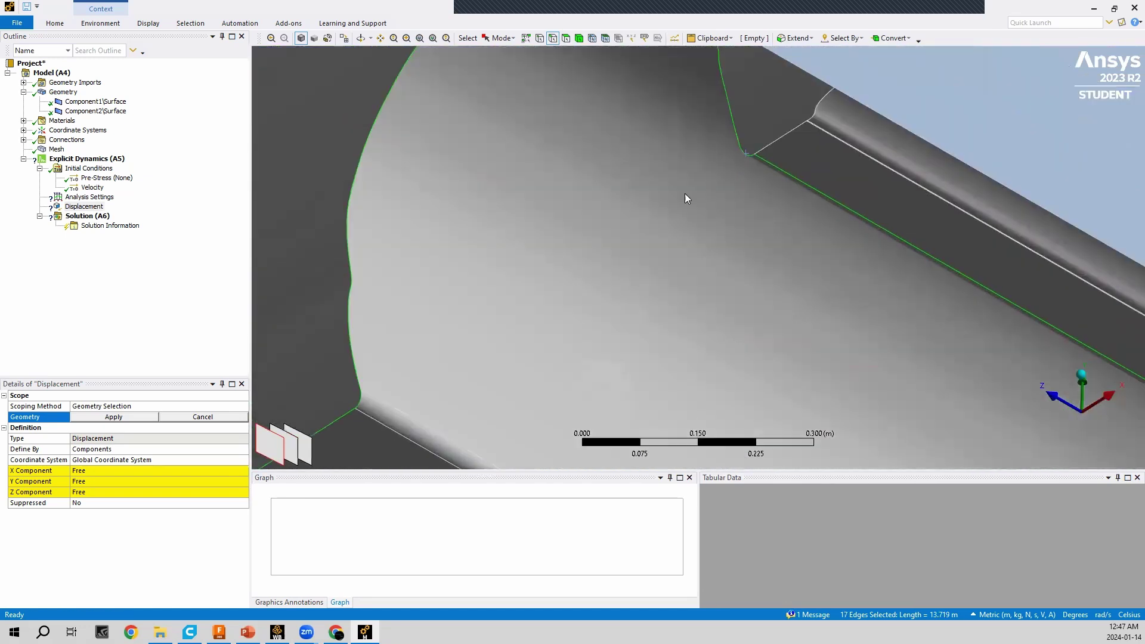
pyautogui.scroll(-3, 807, 356)
pyautogui.scroll(-3, 806, 356)
pyautogui.moveTo(800, 306); pyautogui.dragTo(761, 196, button='middle')
pyautogui.scroll(4, 975, 152)
pyautogui.scroll(3, 976, 153)
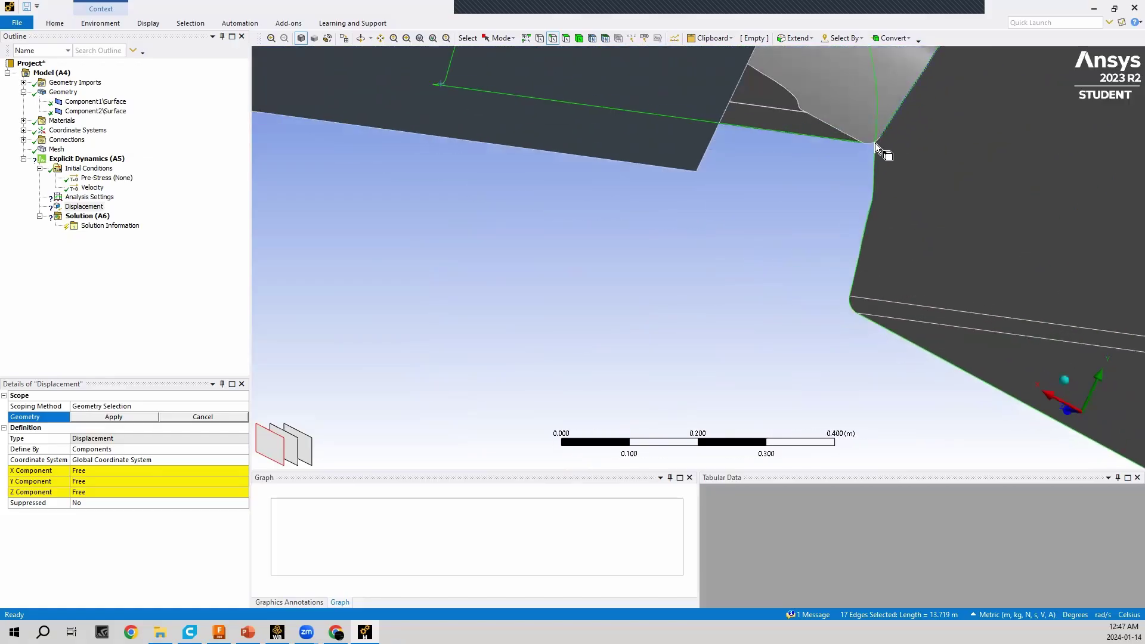
pyautogui.keyDown('ctrl'); pyautogui.click(871, 144); pyautogui.keyUp('ctrl')
# Apply the selected underside edges as the displacement's geometry and set its Y component to 0 m.
pyautogui.scroll(-3, 801, 271)
pyautogui.moveTo(802, 271); pyautogui.dragTo(775, 335, button='middle')
pyautogui.scroll(-2, 784, 284)
pyautogui.scroll(1, 784, 284)
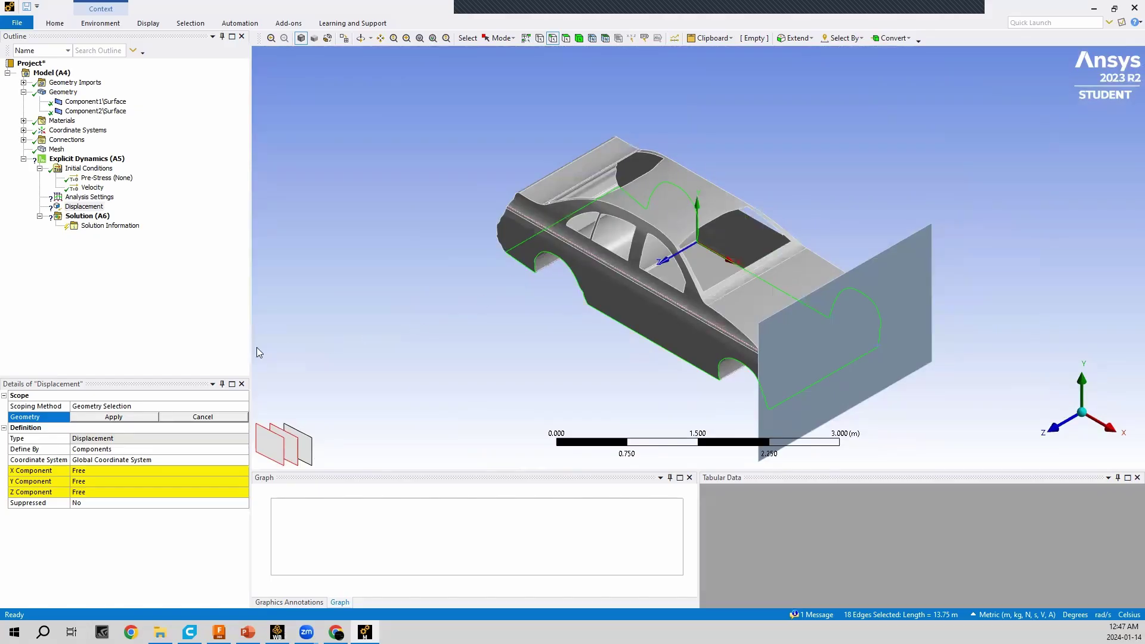
pyautogui.click(114, 417)
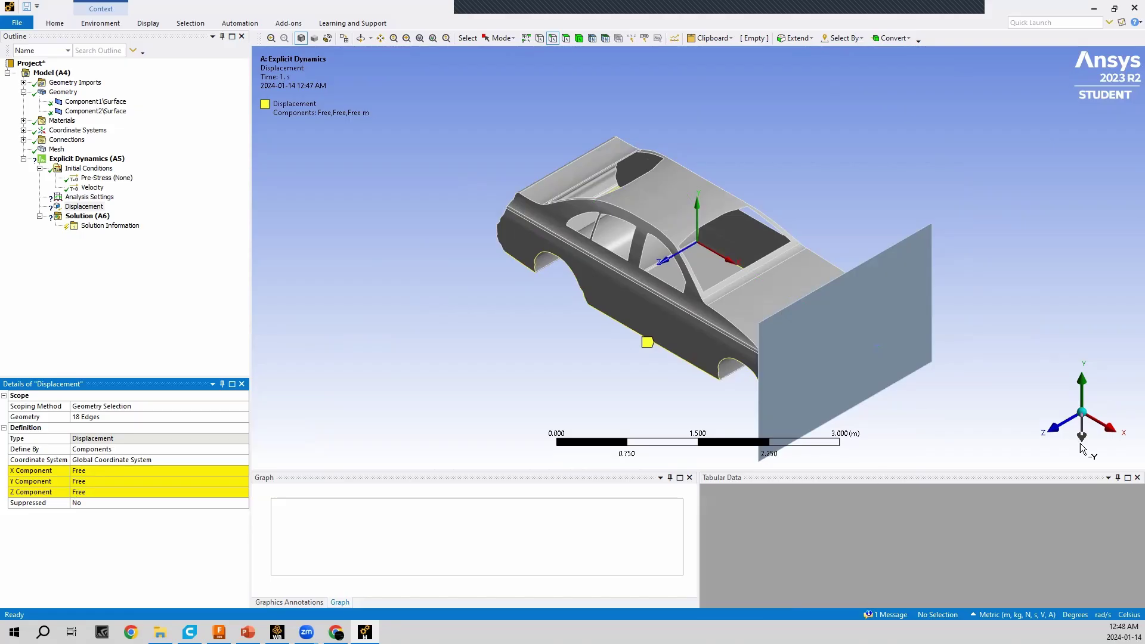
pyautogui.click(83, 481)
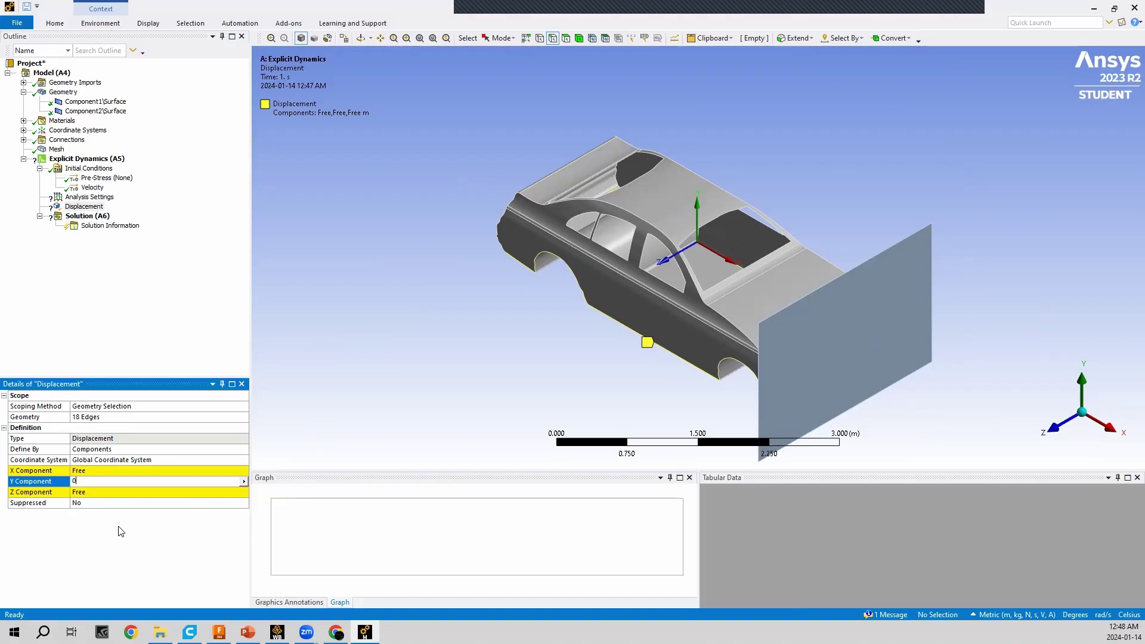
pyautogui.press('Return')
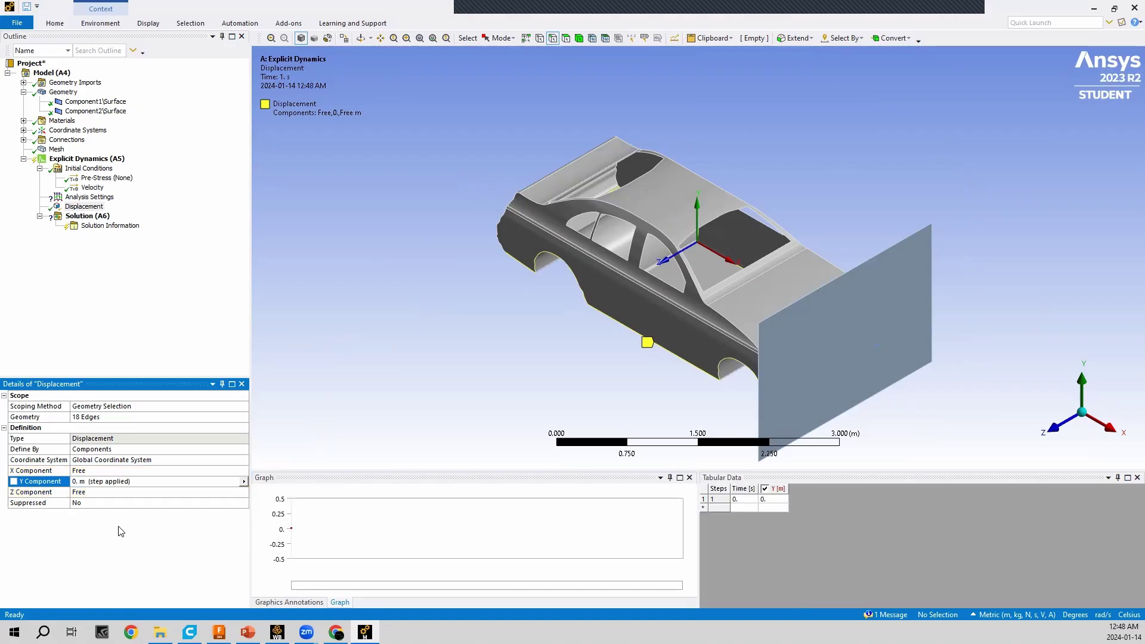
# Add a Fixed Support to the Explicit Dynamics analysis, scoped to the wall's two vertical edges and its bottom edge.
pyautogui.moveTo(408, 341); pyautogui.dragTo(650, 376, button='middle')
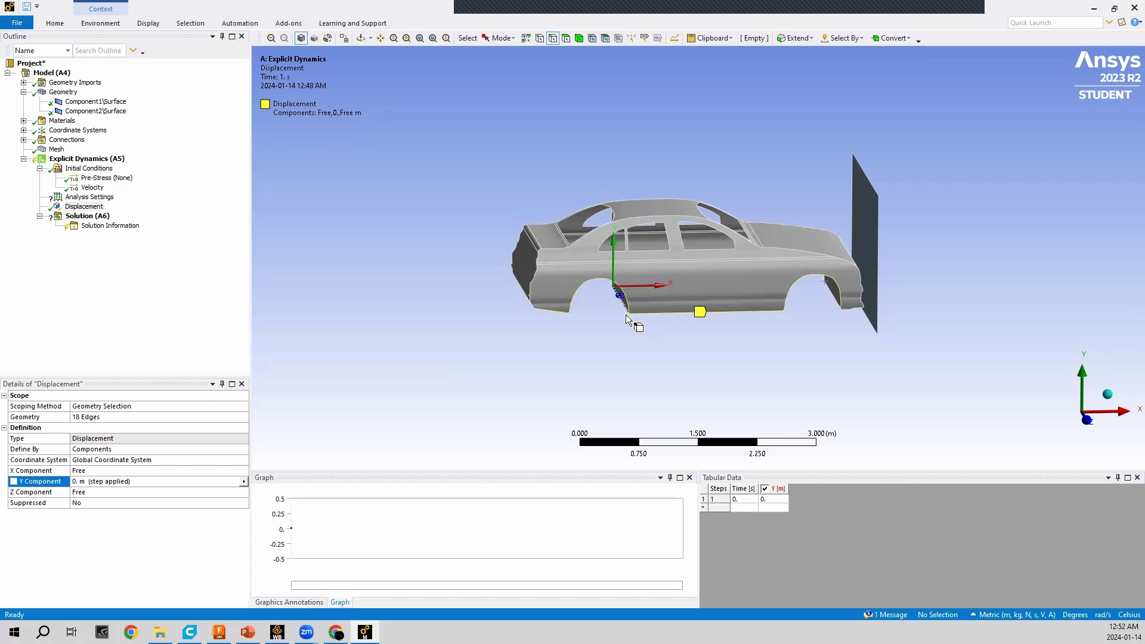
pyautogui.rightClick(117, 160)
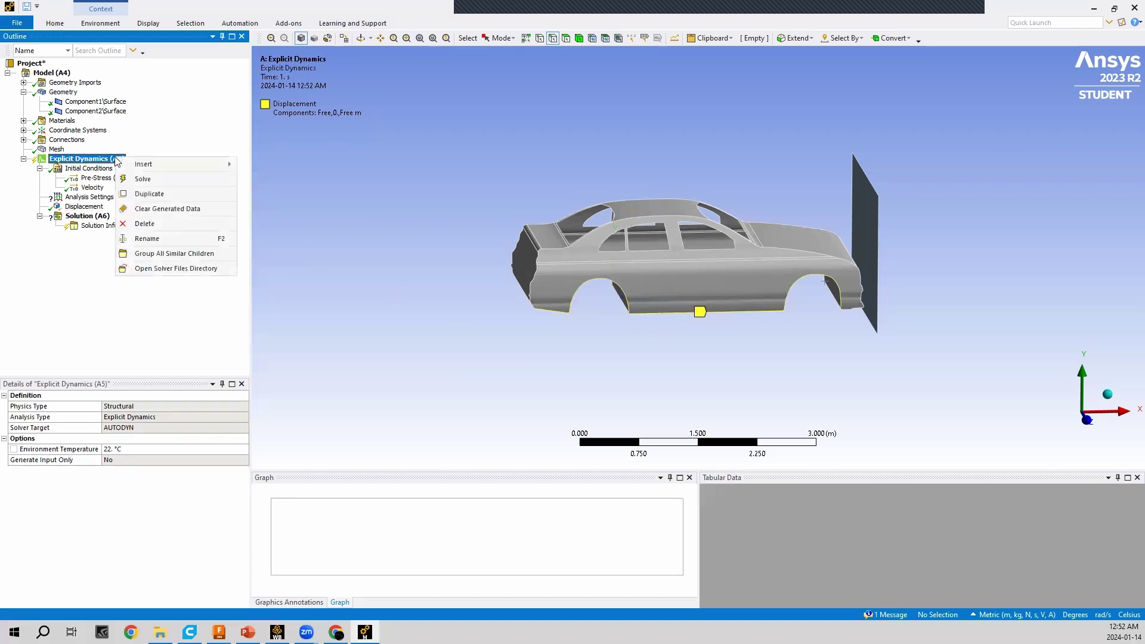
pyautogui.moveTo(132, 165)
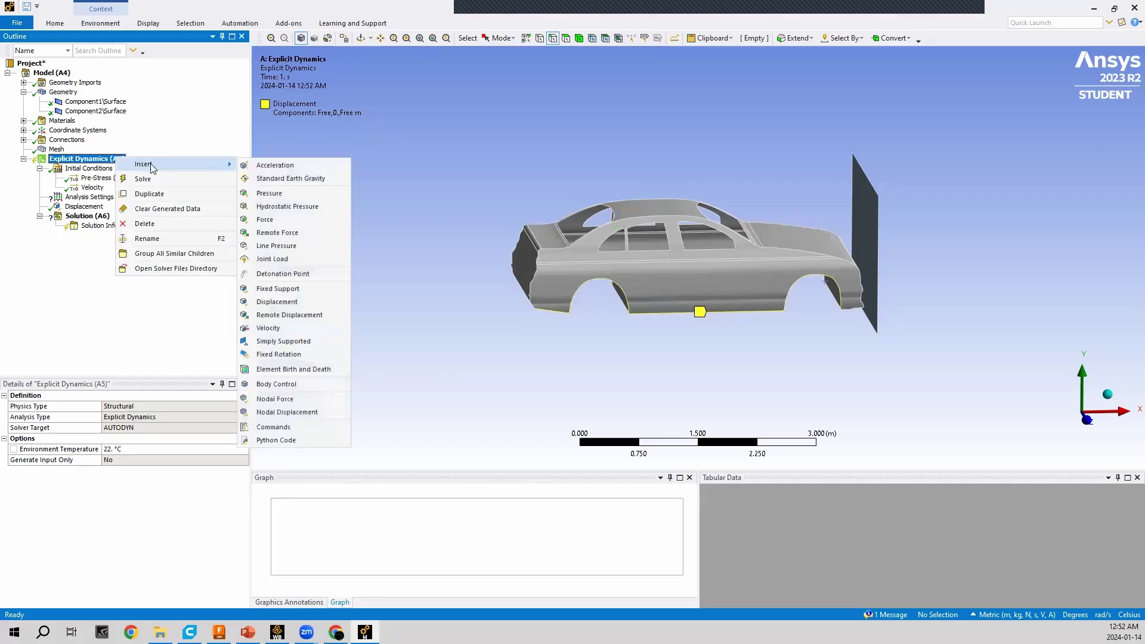
pyautogui.click(319, 288)
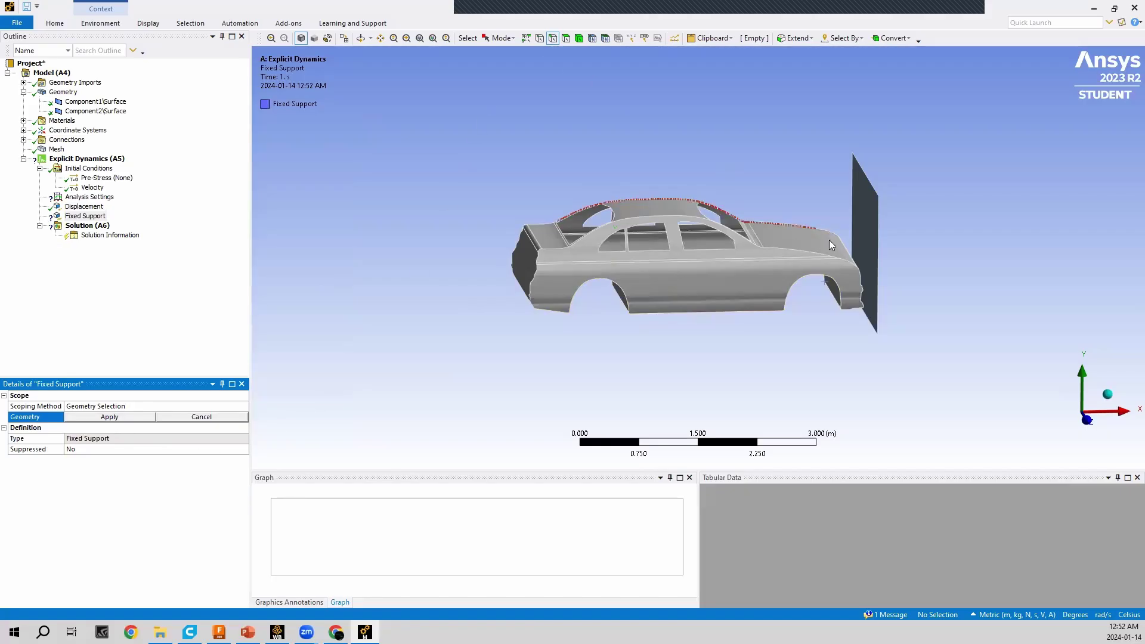
pyautogui.click(875, 227)
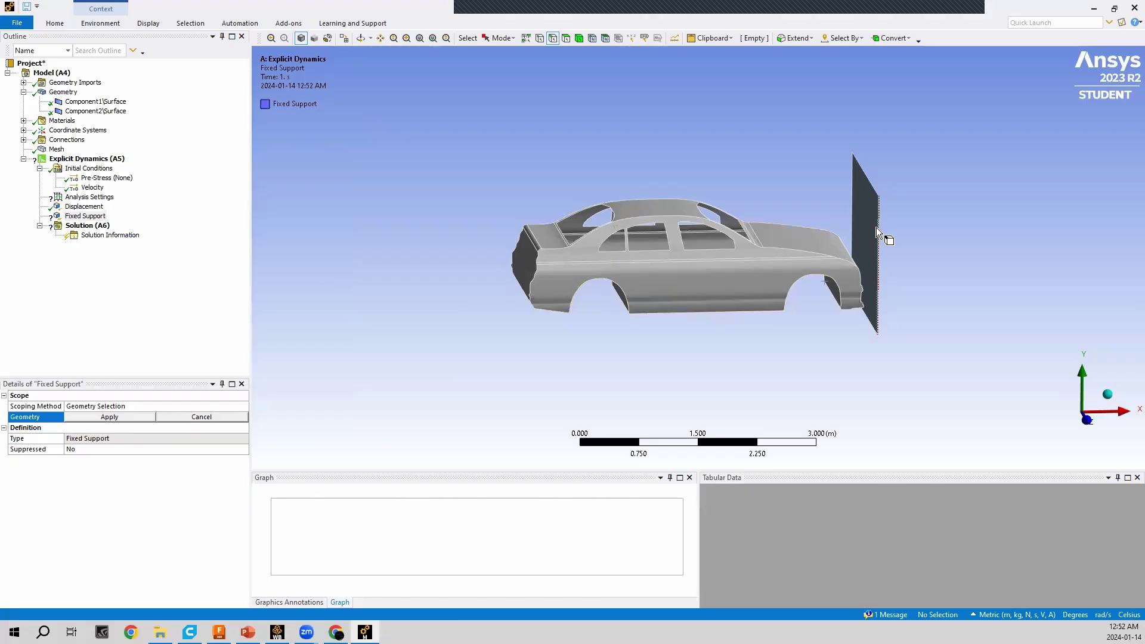
pyautogui.keyDown('ctrl'); pyautogui.click(867, 327); pyautogui.keyUp('ctrl')
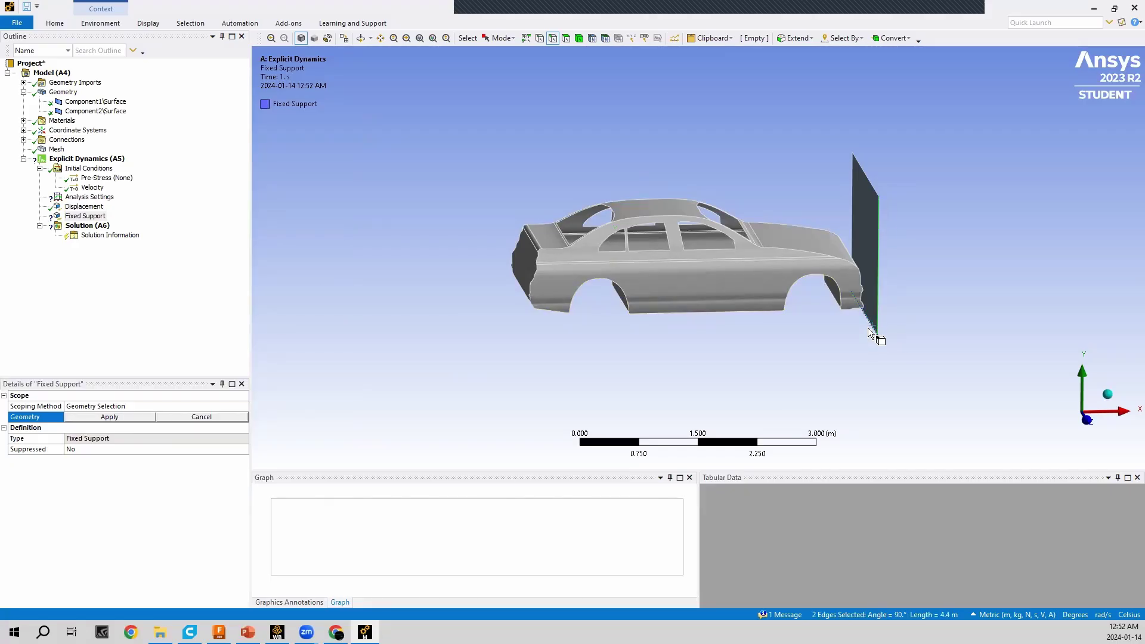
pyautogui.keyDown('ctrl'); pyautogui.click(854, 222); pyautogui.keyUp('ctrl')
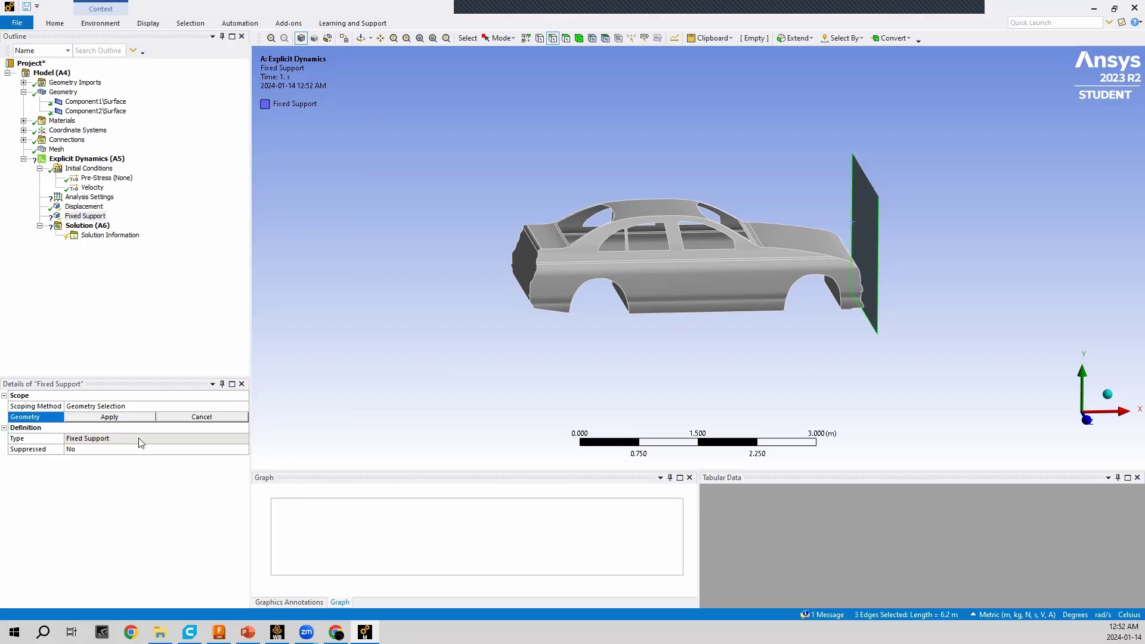
pyautogui.click(123, 416)
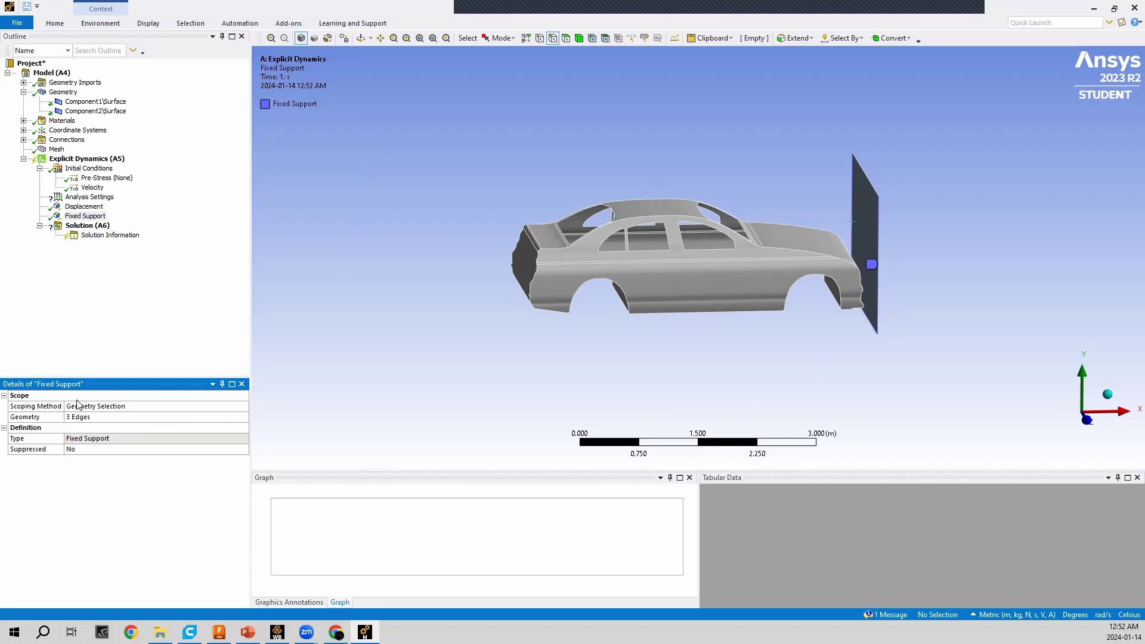
# Set the End Time in the Analysis Settings to 0.01 s.
pyautogui.click(71, 199)
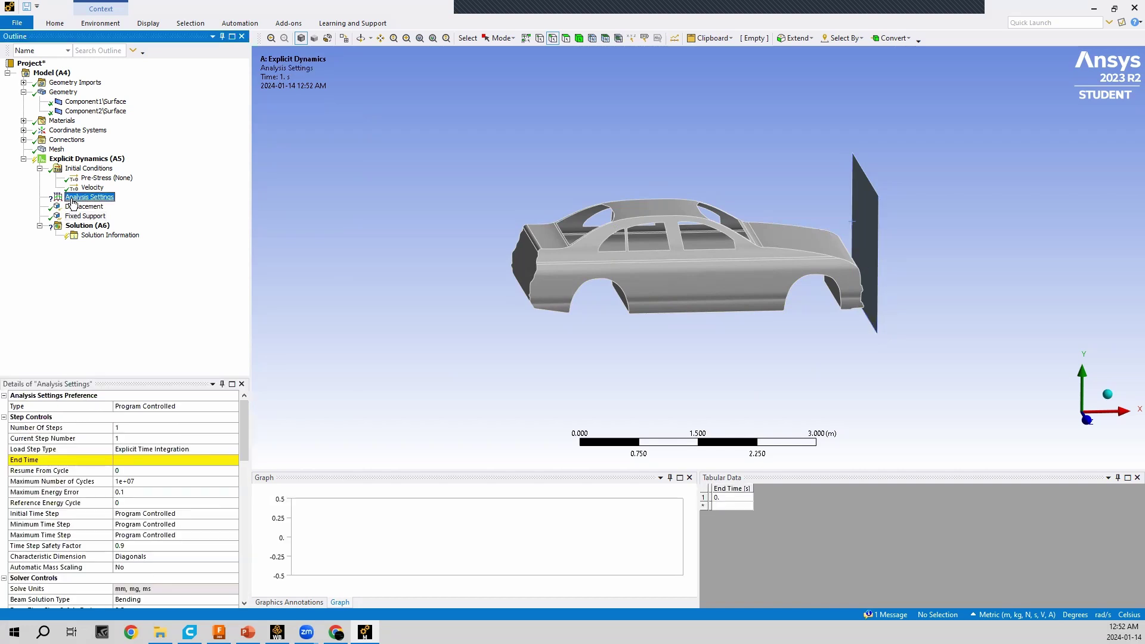
pyautogui.click(133, 460)
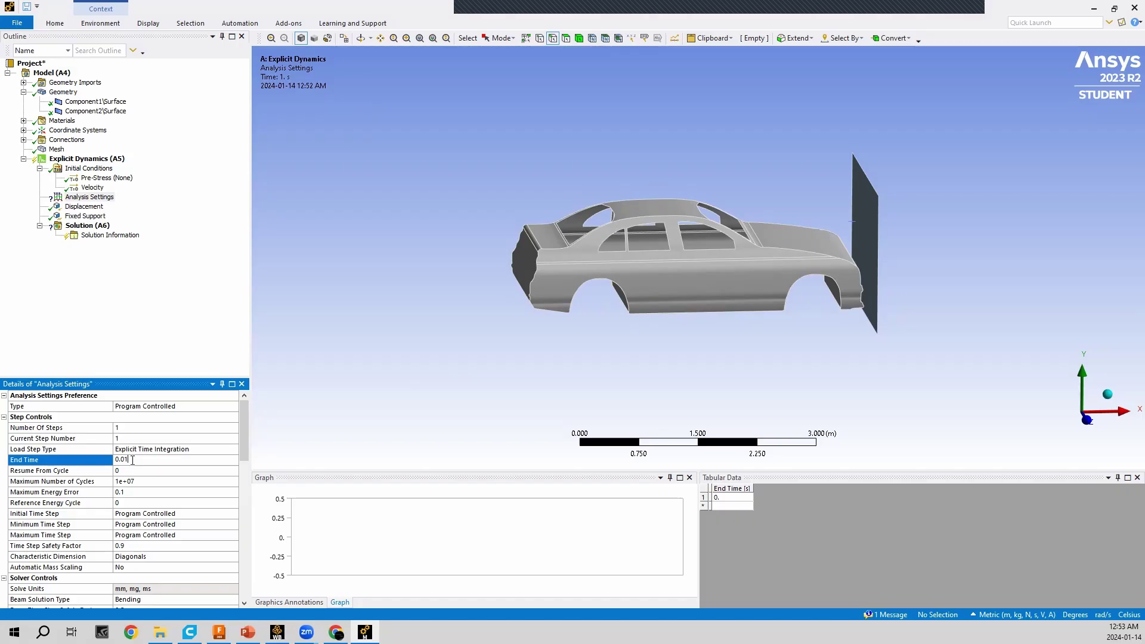
pyautogui.click(147, 339)
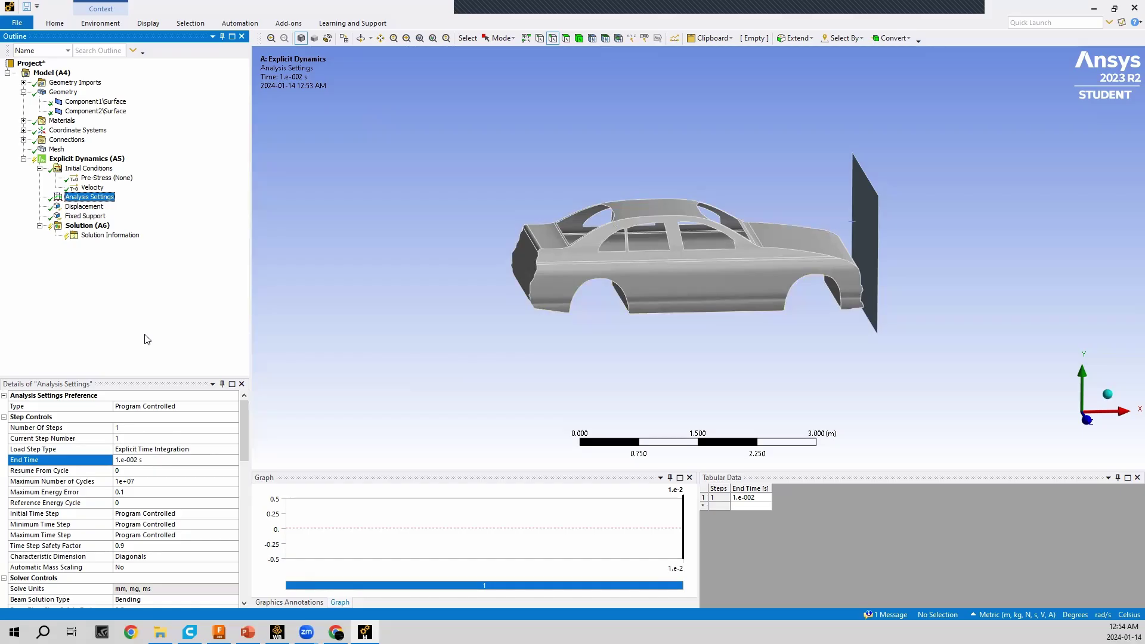
# Add Directional Deformation and Total Deformation results to the Solution.
pyautogui.rightClick(88, 226)
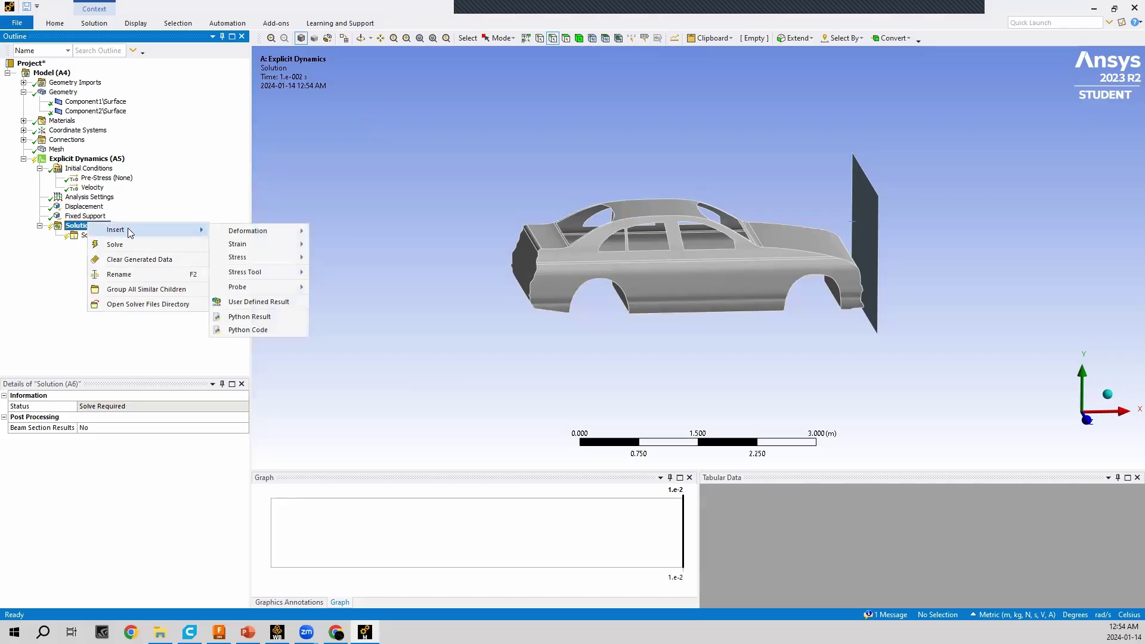
pyautogui.moveTo(242, 236)
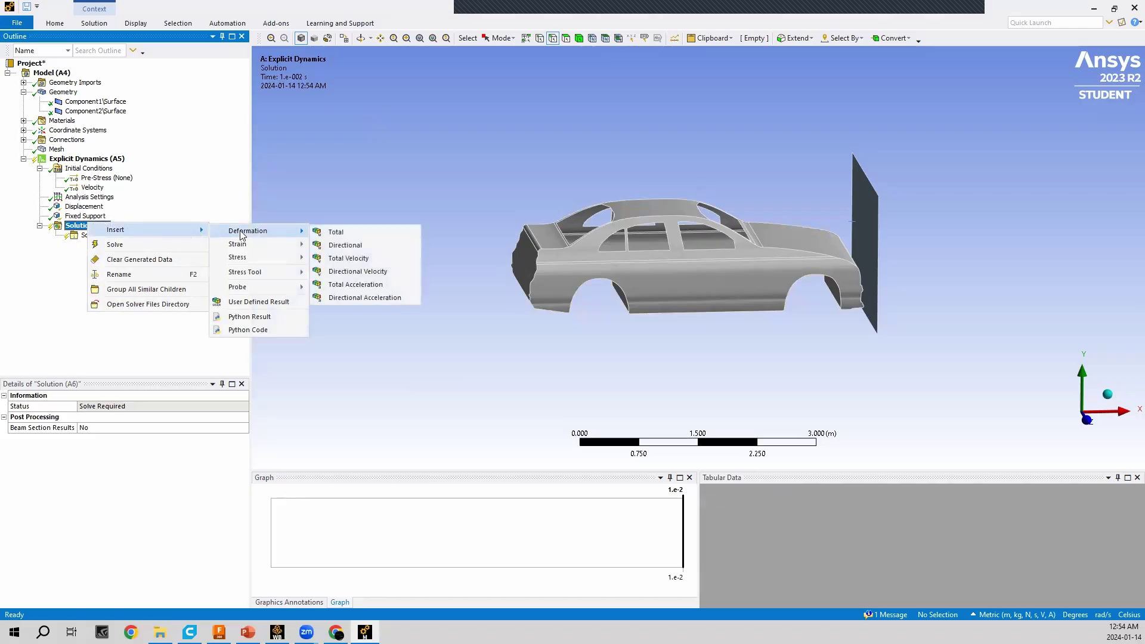
pyautogui.click(346, 244)
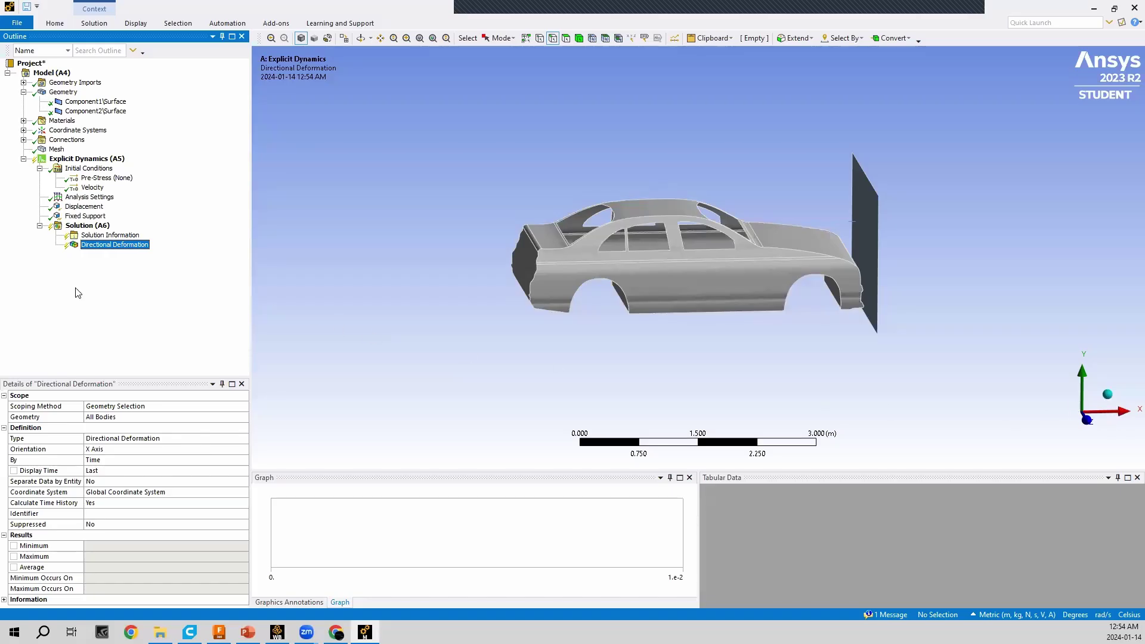
pyautogui.rightClick(91, 226)
pyautogui.moveTo(142, 232)
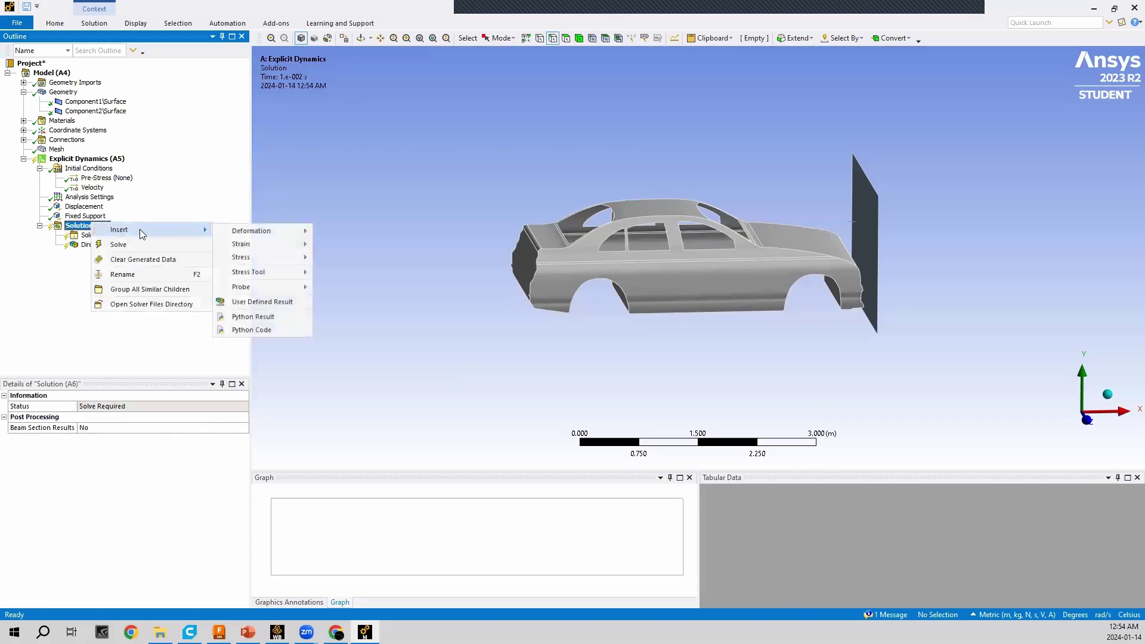
pyautogui.moveTo(251, 231)
pyautogui.click(334, 231)
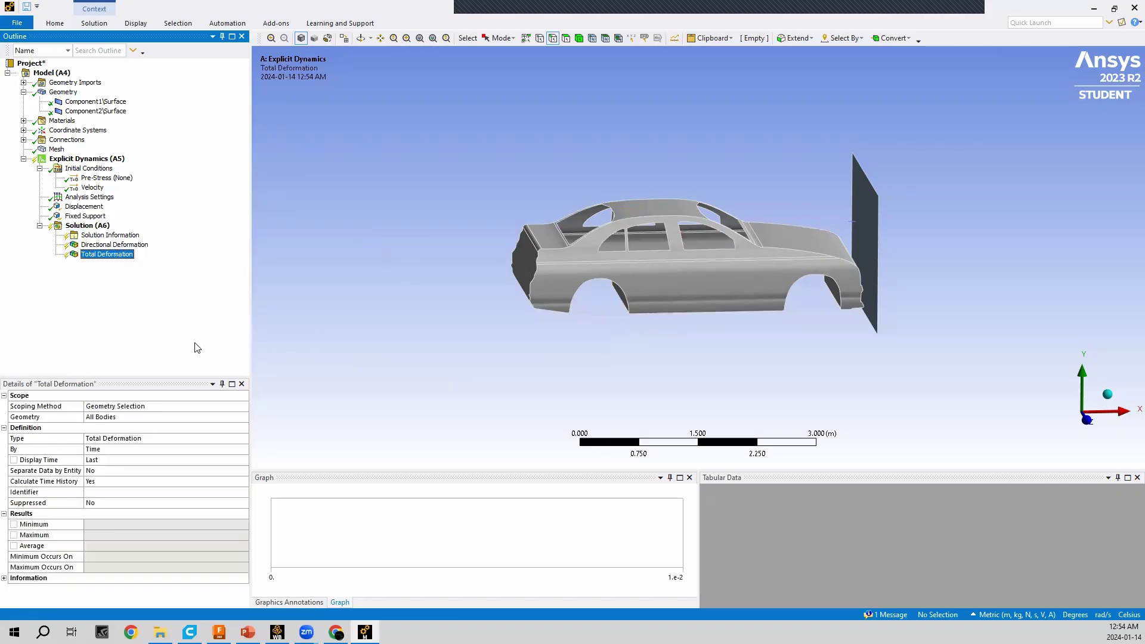
# Add an Equivalent (von-Mises) Stress result to the Solution.
pyautogui.rightClick(83, 229)
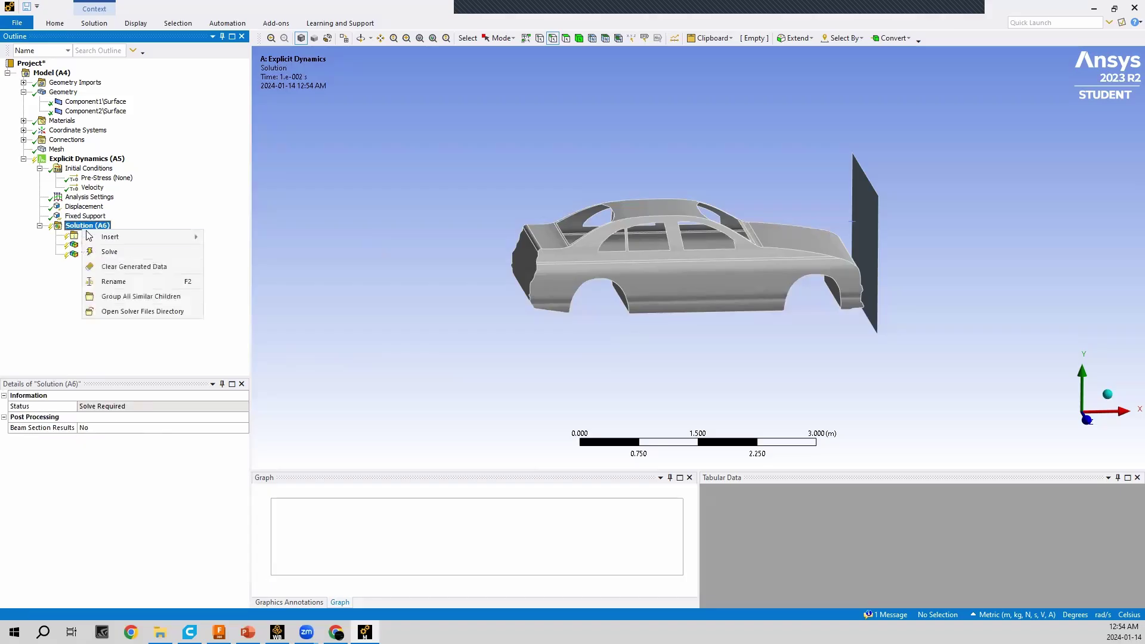
pyautogui.moveTo(96, 240)
pyautogui.moveTo(255, 265)
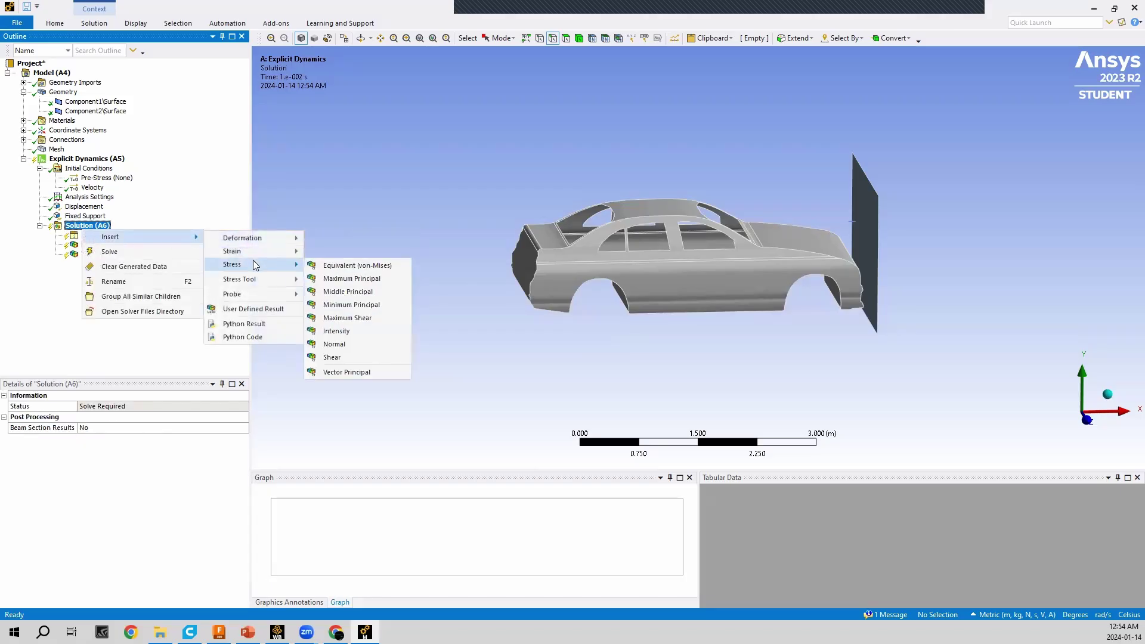
pyautogui.click(324, 266)
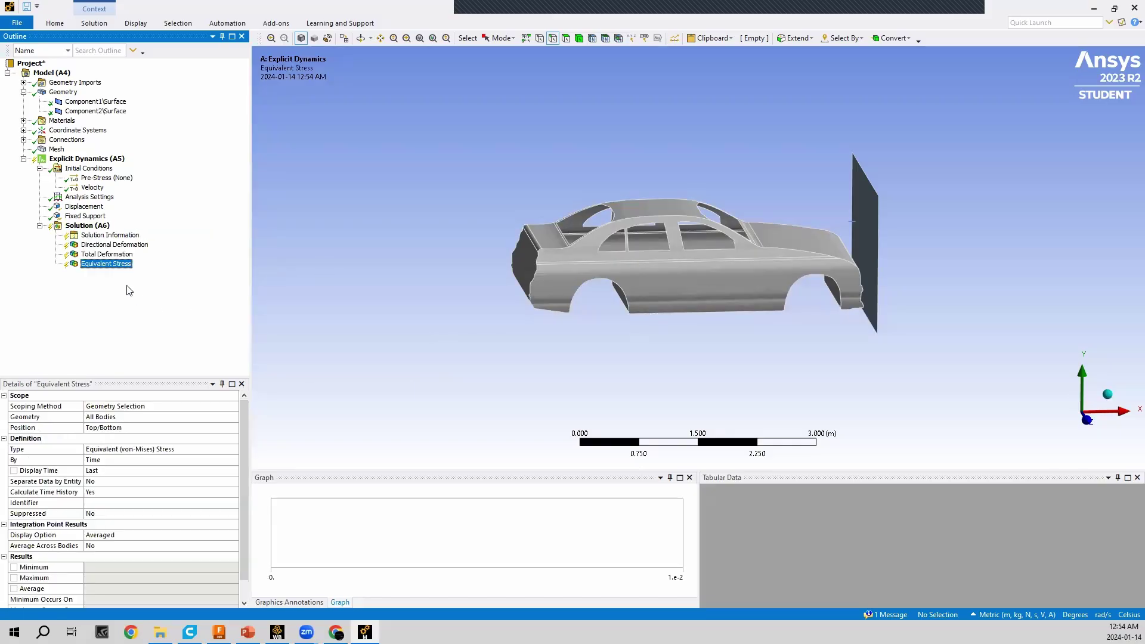
# Add an Equivalent Plastic Strain result to the Solution.
pyautogui.rightClick(94, 227)
pyautogui.moveTo(103, 236)
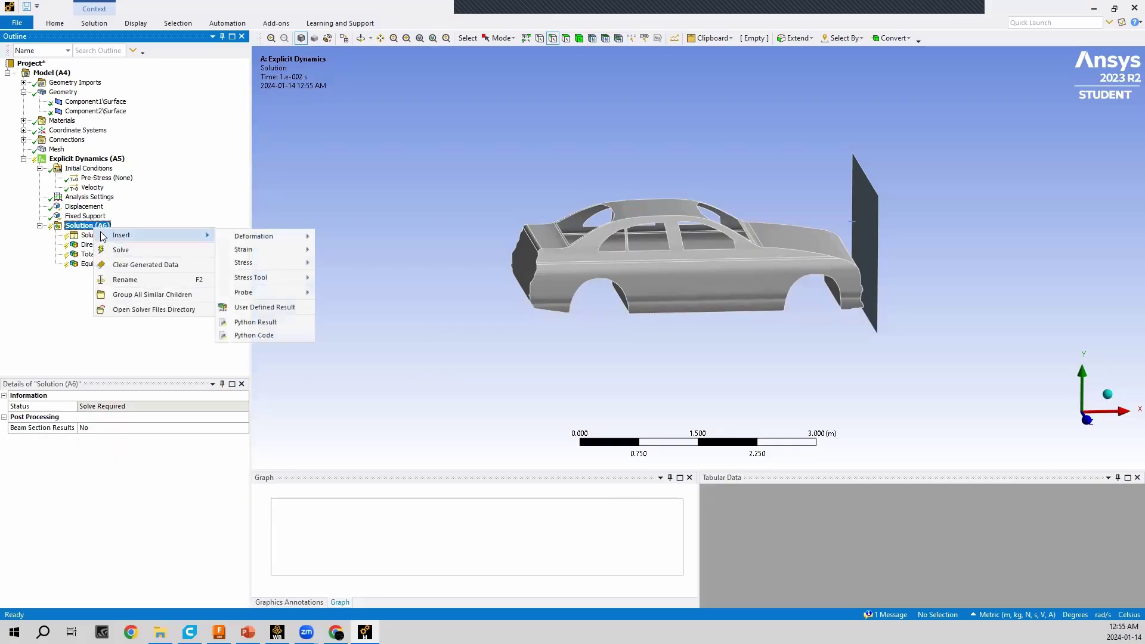
pyautogui.moveTo(248, 255)
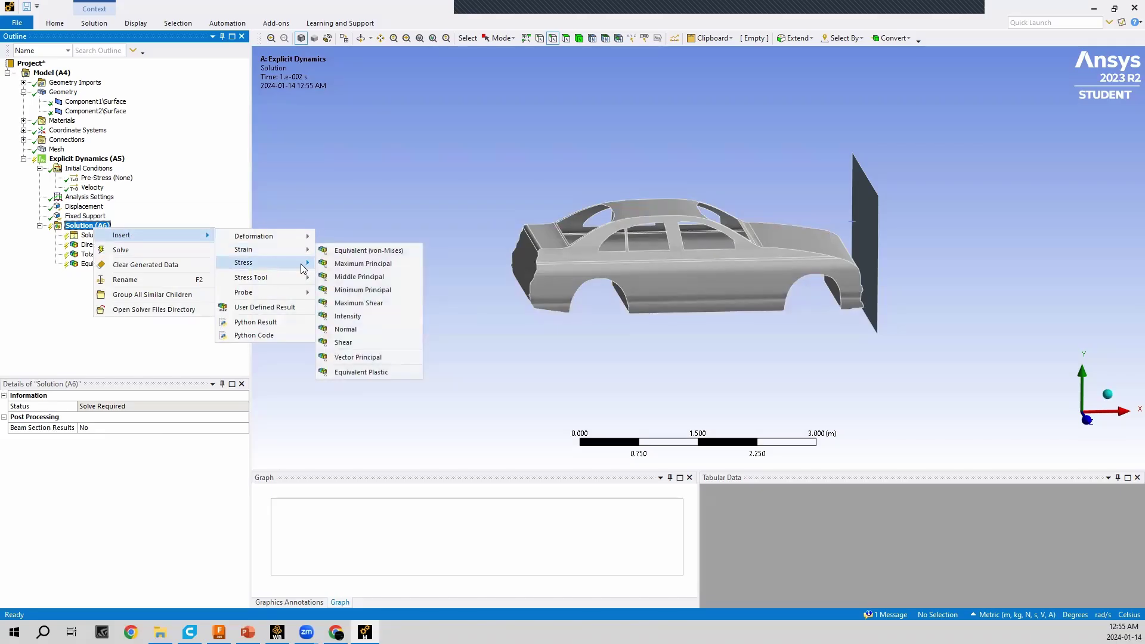
pyautogui.click(356, 371)
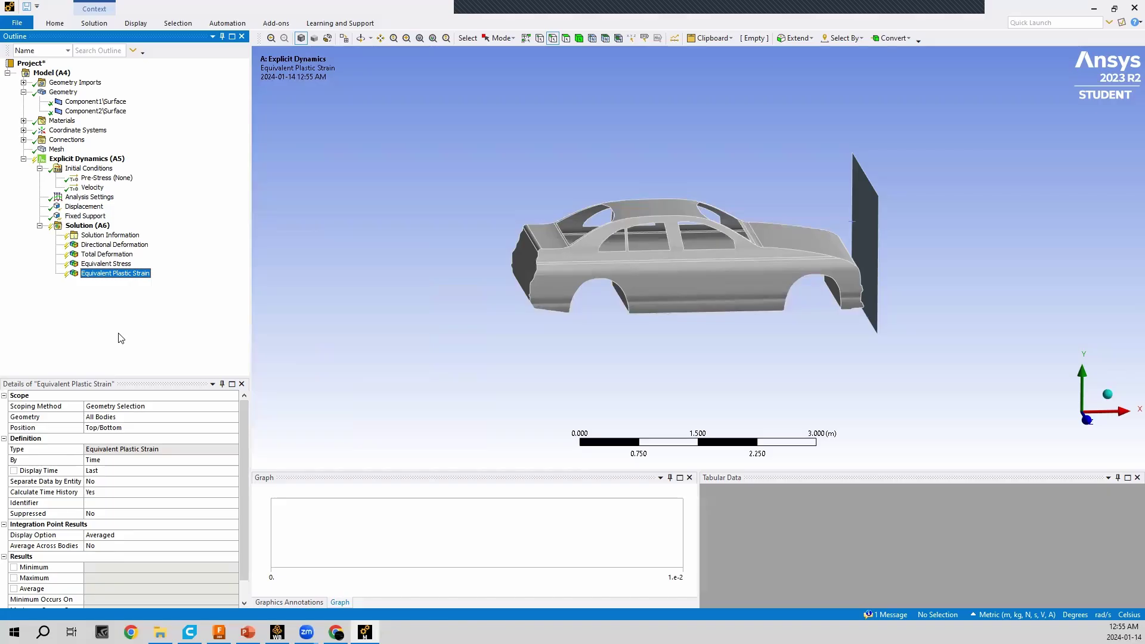
# Solve the Explicit Dynamics analysis and view the solver output in the Solution Information.
pyautogui.rightClick(84, 161)
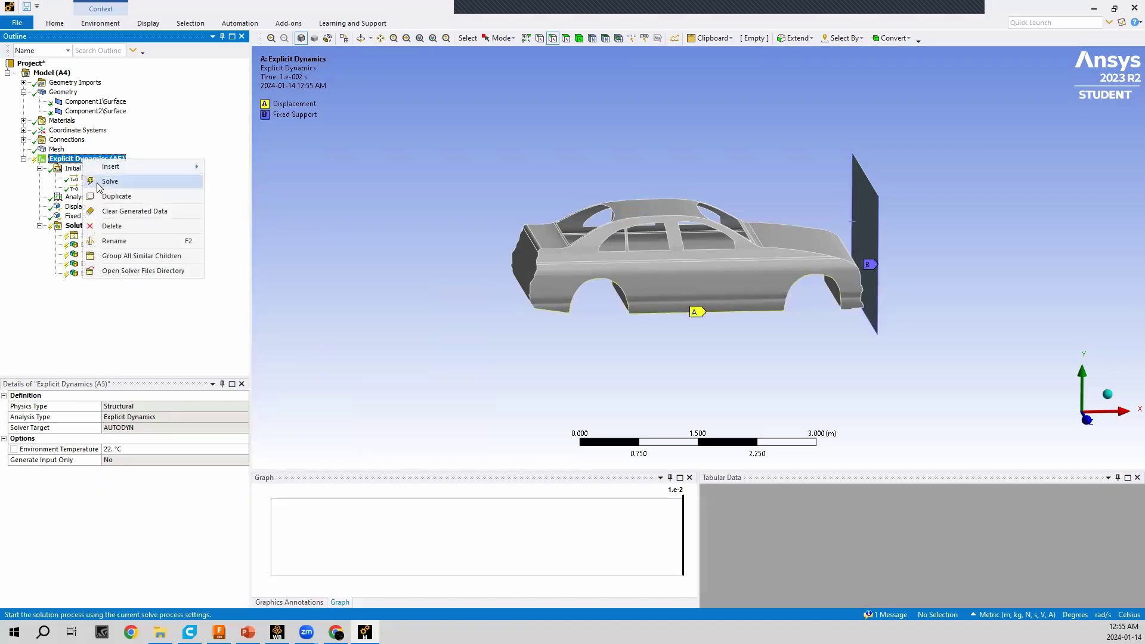
pyautogui.click(98, 185)
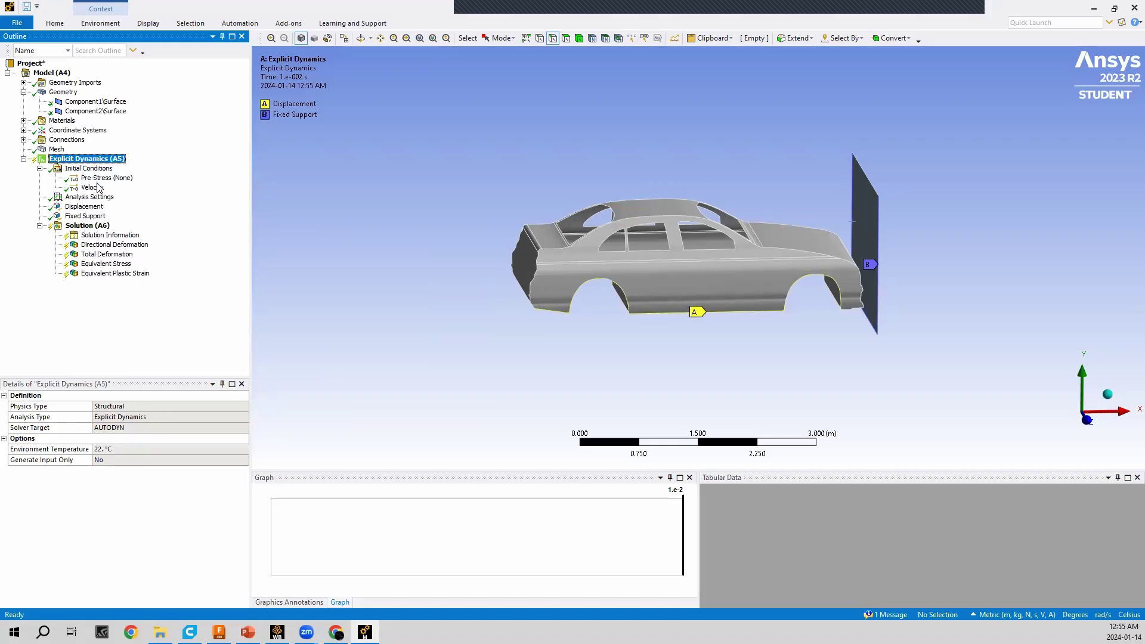
pyautogui.click(106, 237)
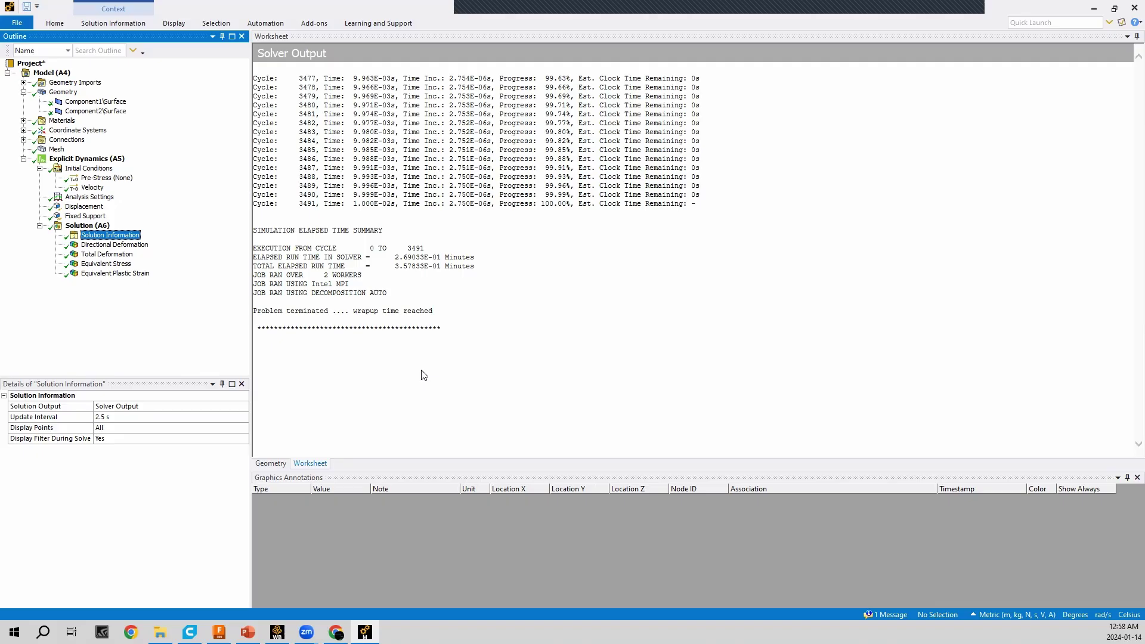
# Show the Equivalent Stress result, play its crash animation in the side view and stop it.
pyautogui.click(106, 264)
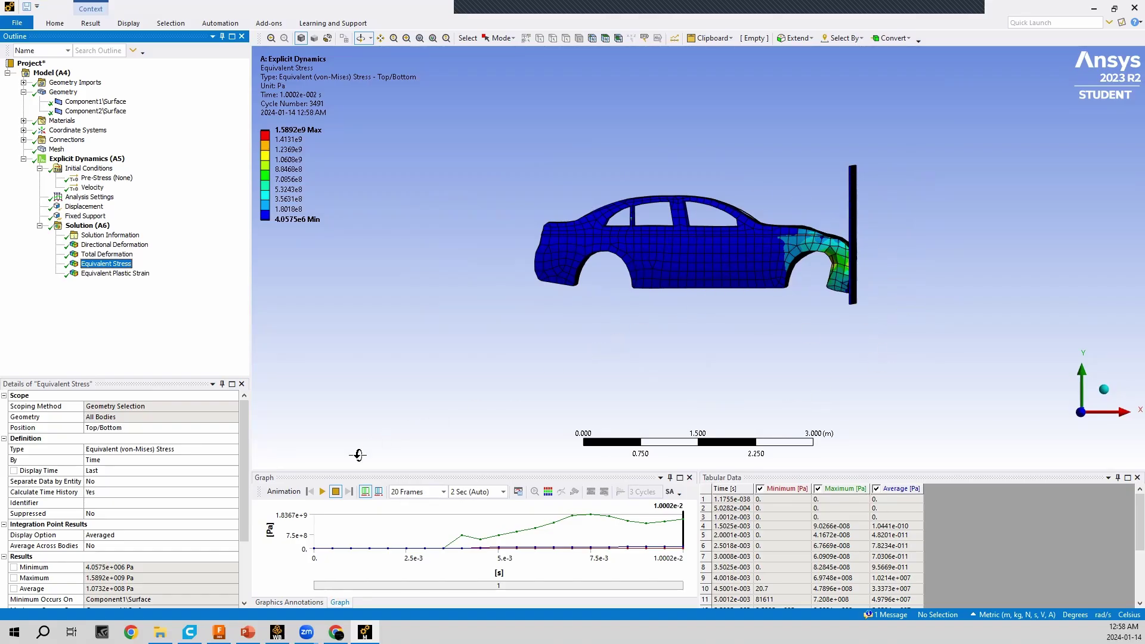
pyautogui.click(321, 492)
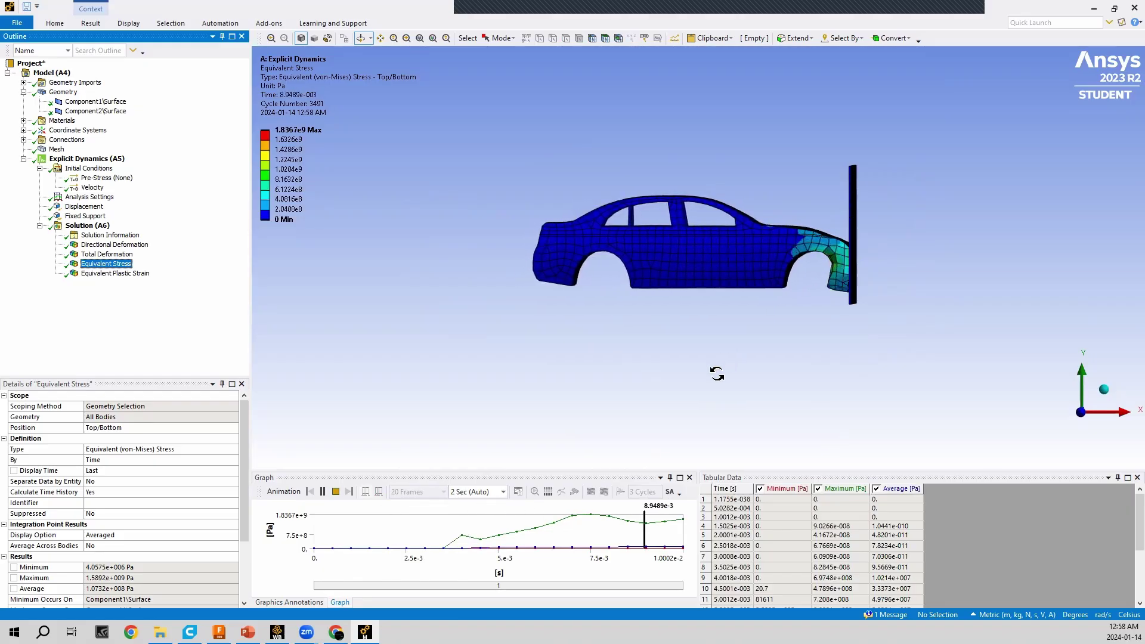
pyautogui.click(335, 492)
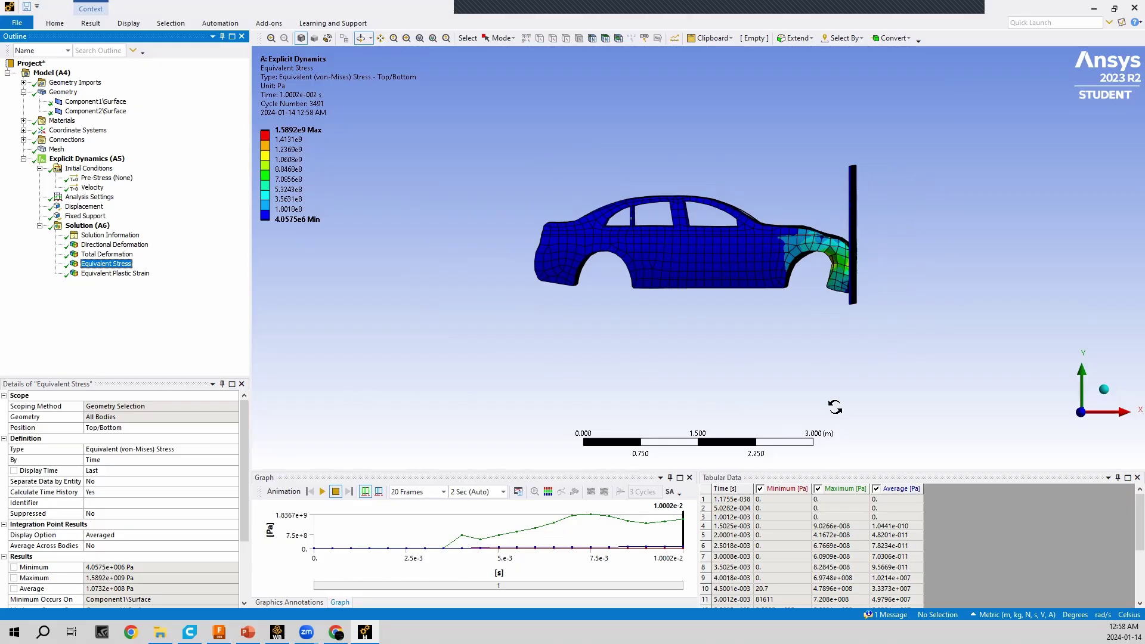
# Examine the Equivalent Stress on the car's front end and the wall from several angles, and replay the animation in an angled view.
pyautogui.moveTo(834, 374); pyautogui.dragTo(857, 305)
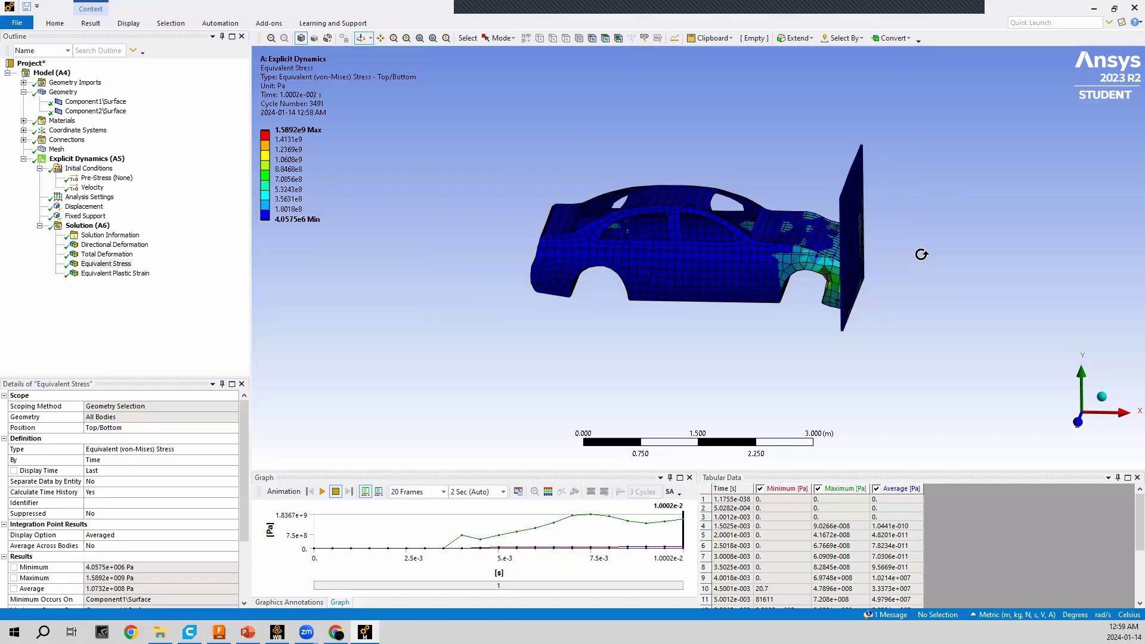
pyautogui.moveTo(925, 270); pyautogui.dragTo(532, 108)
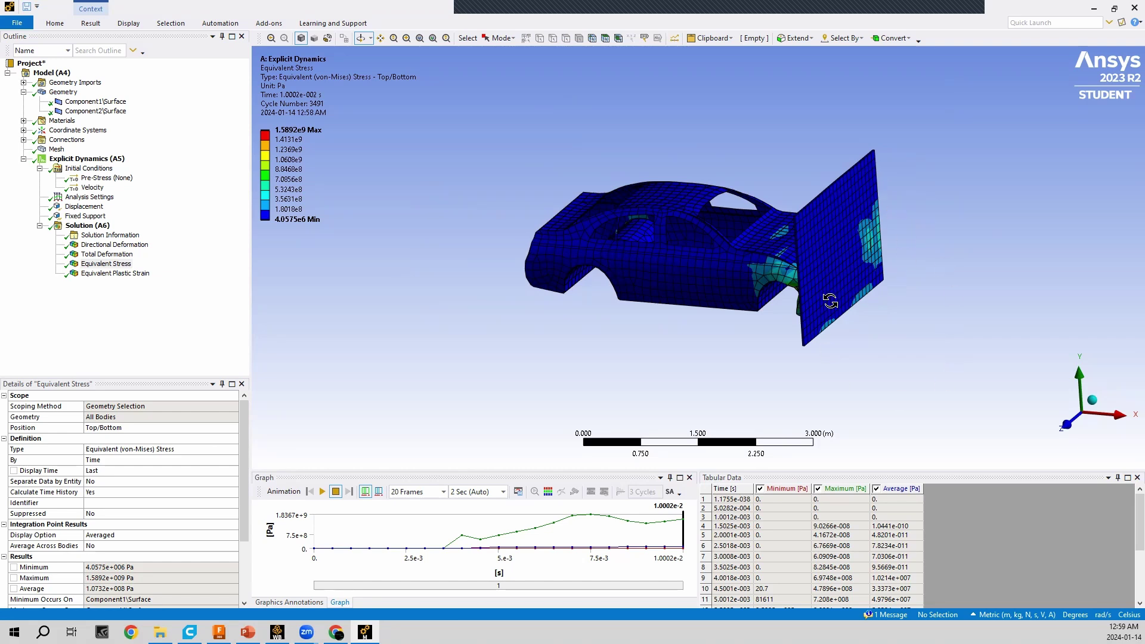
pyautogui.moveTo(554, 390); pyautogui.dragTo(617, 370)
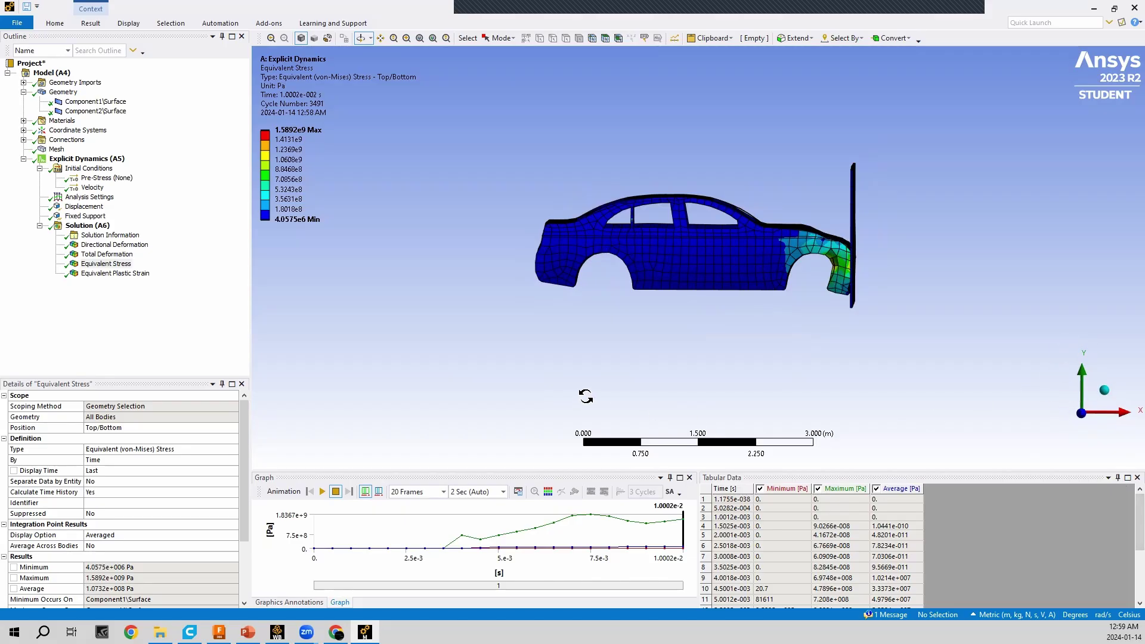
pyautogui.moveTo(569, 357); pyautogui.dragTo(644, 398)
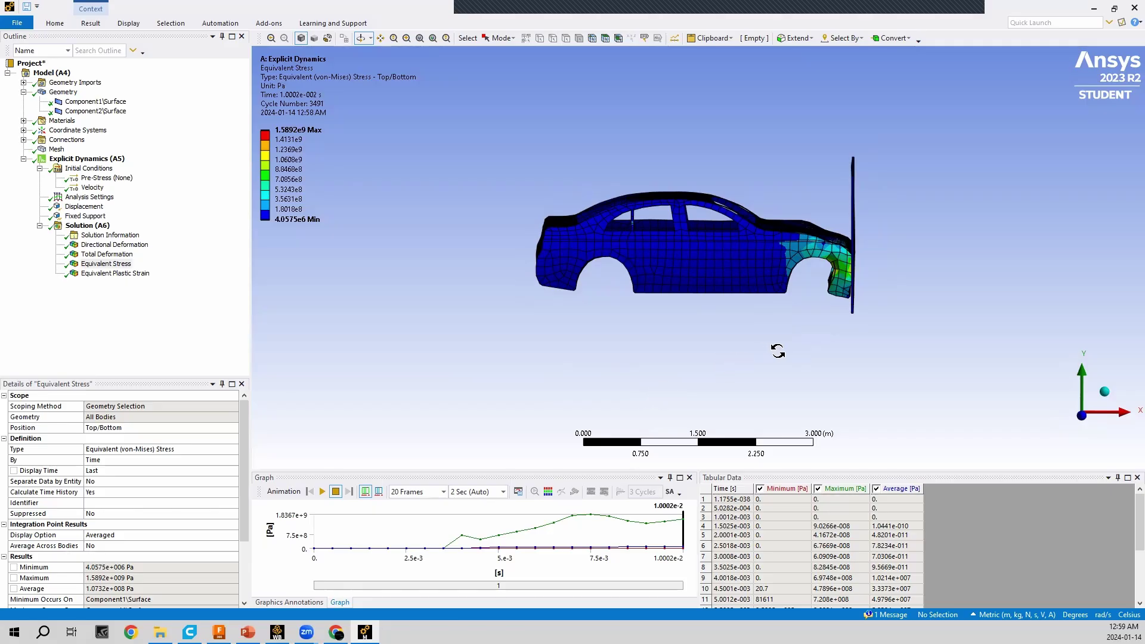
pyautogui.moveTo(799, 338); pyautogui.dragTo(832, 247)
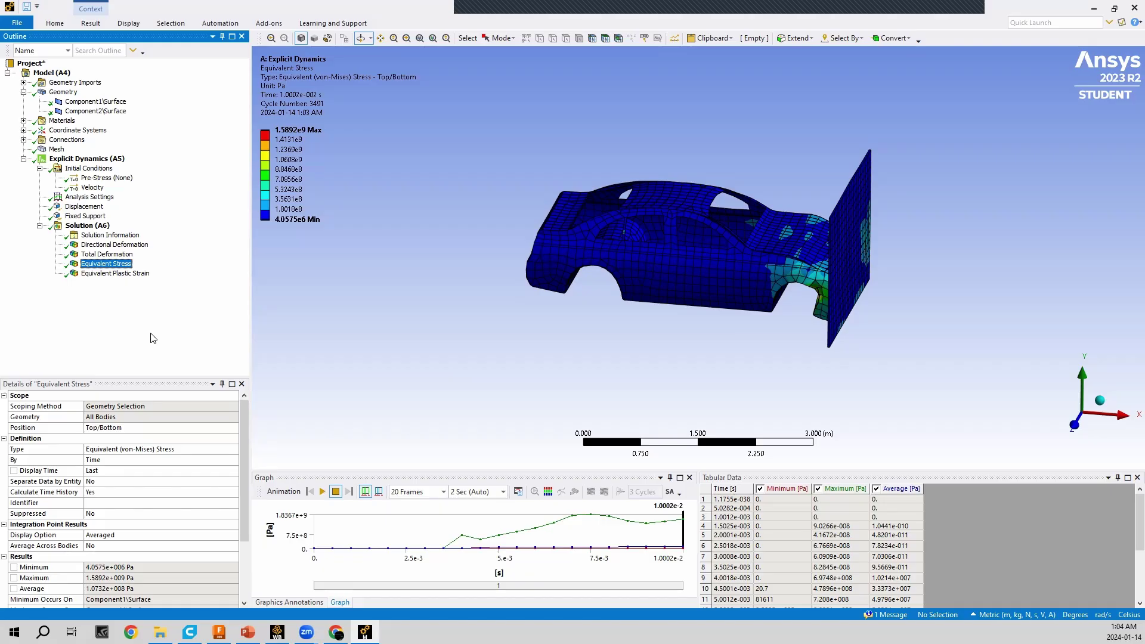
pyautogui.click(322, 491)
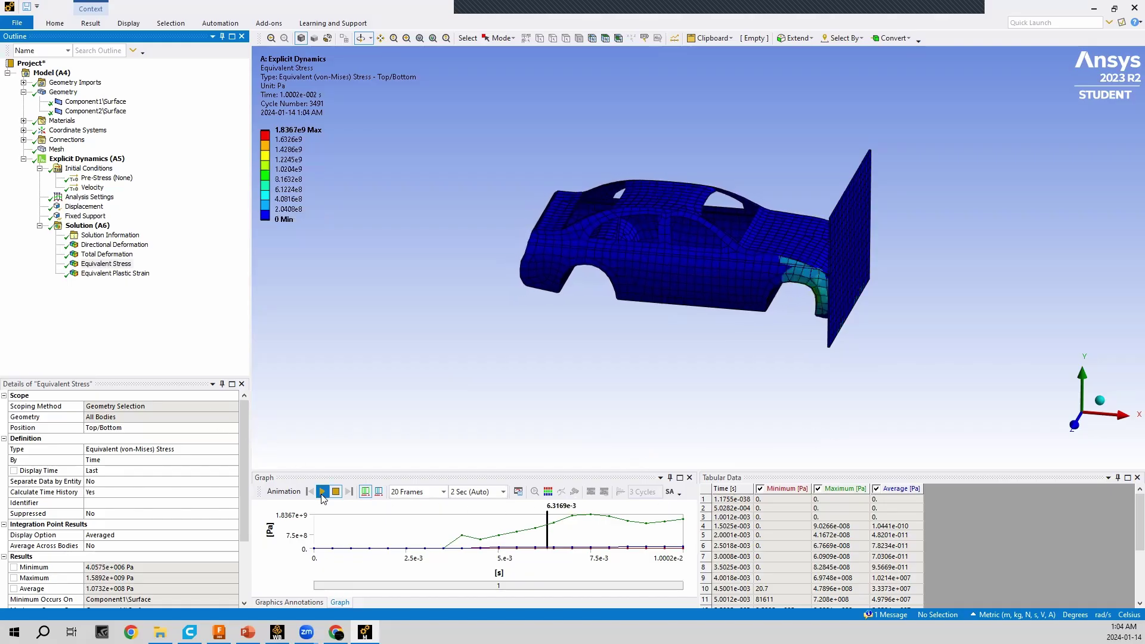